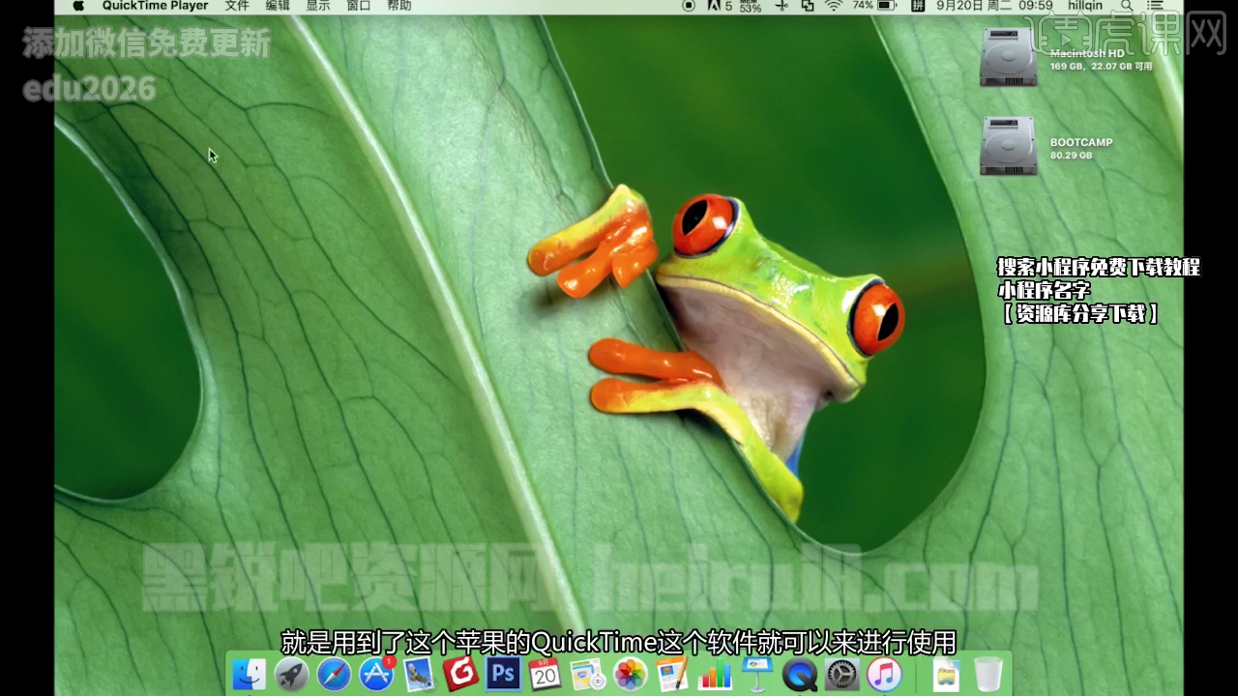
{"action": "left_click", "coordinate": [169, 8]}
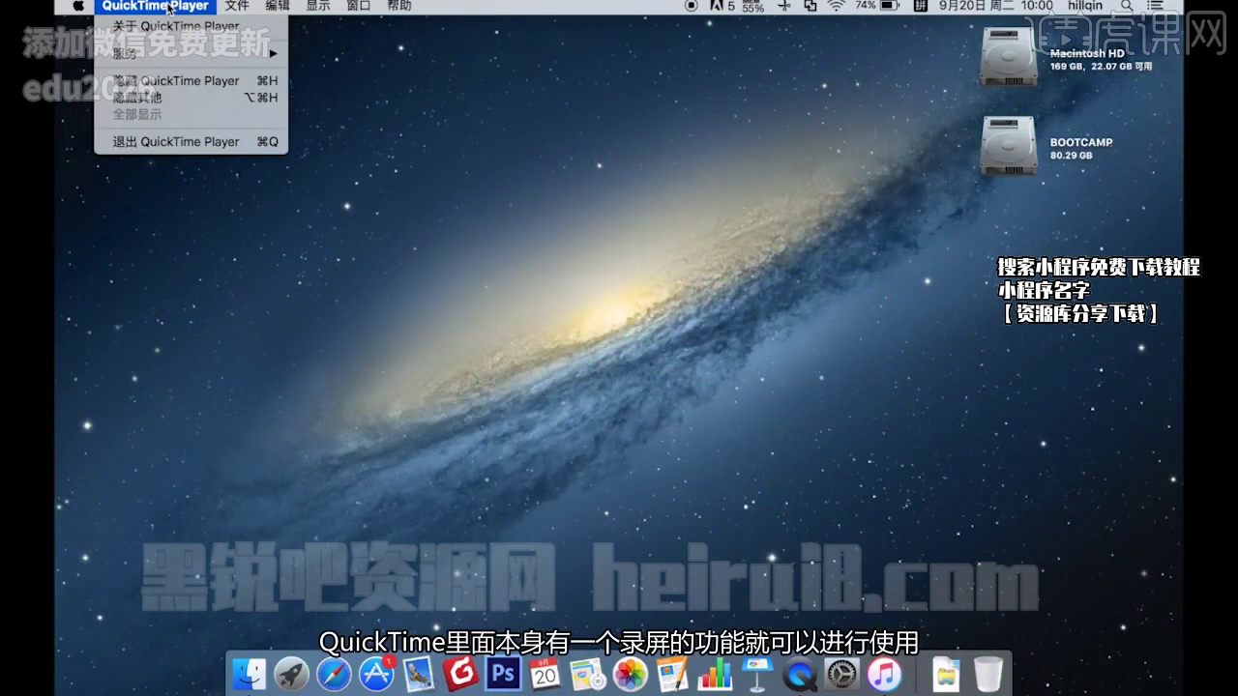
{"action": "left_click", "coordinate": [416, 149]}
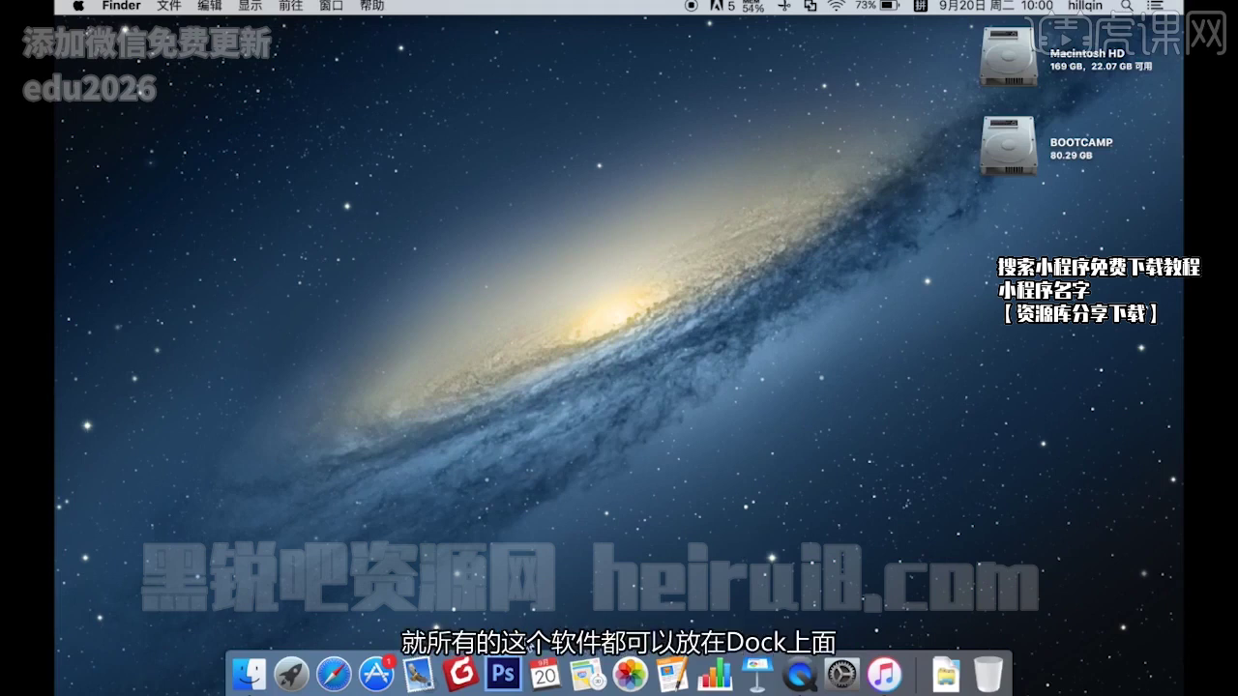
Remove Photoshop from the Dock
{"action": "right_click", "coordinate": [501, 682]}
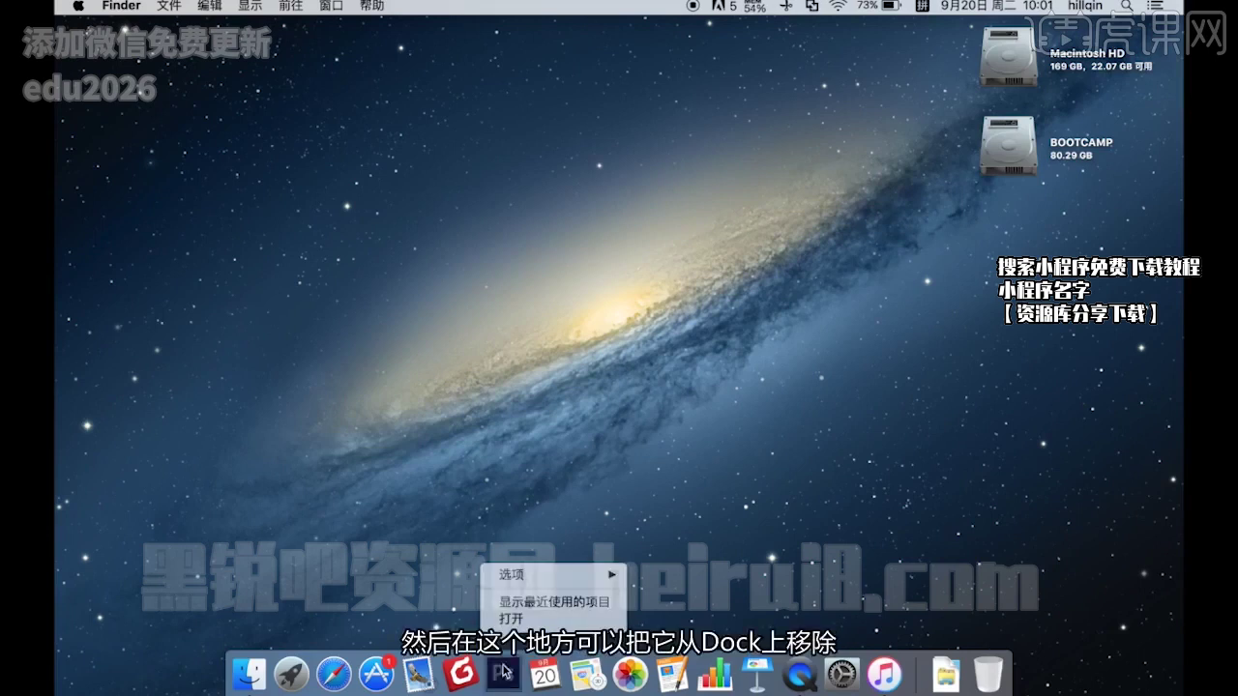
{"action": "mouse_move", "coordinate": [582, 585]}
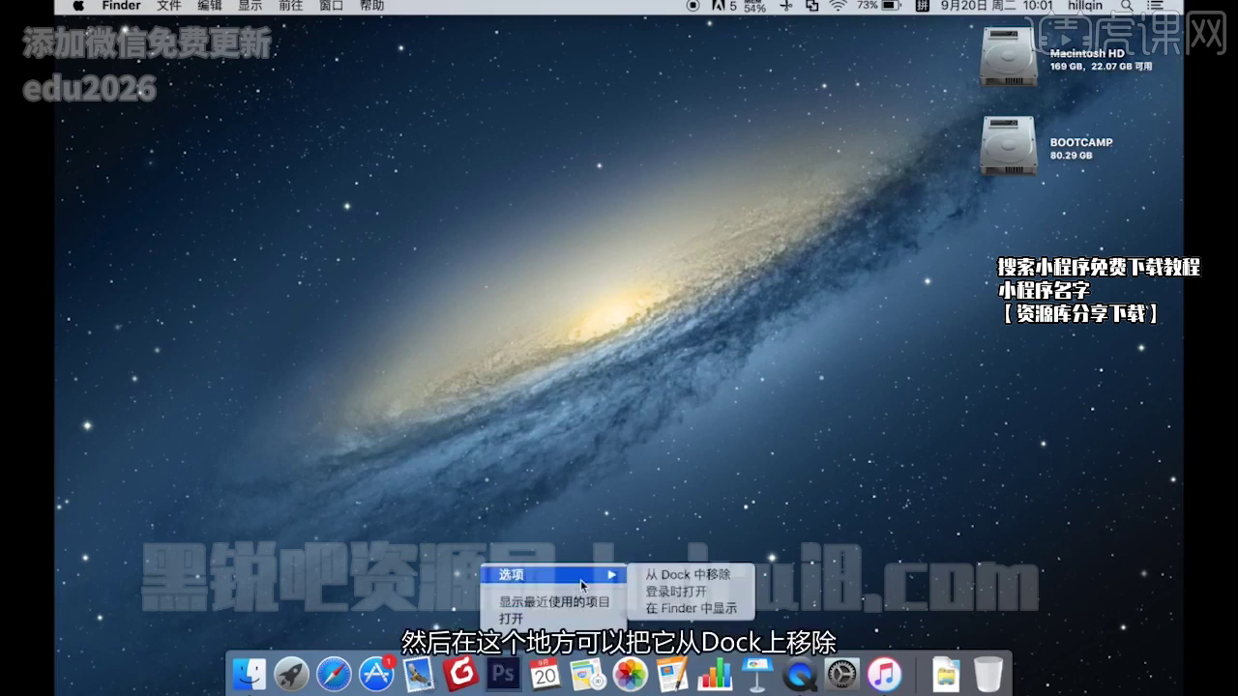
{"action": "left_click", "coordinate": [657, 581]}
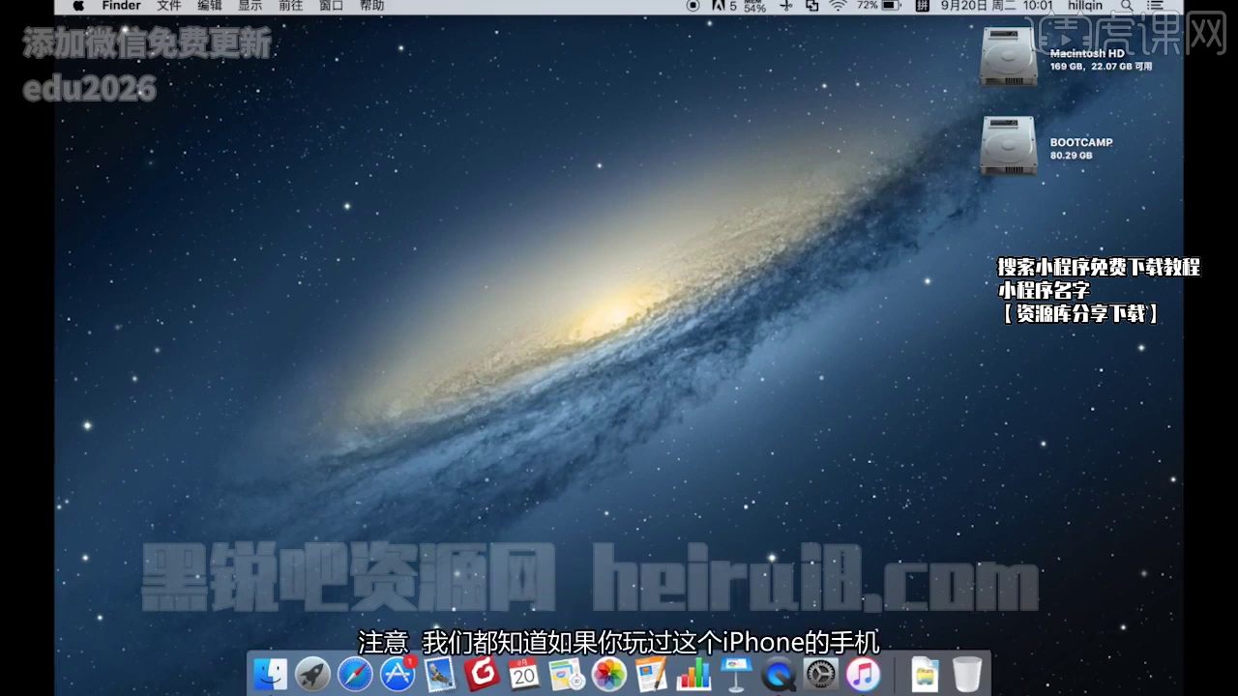
Open the App Store and close its window
{"action": "left_click", "coordinate": [406, 674]}
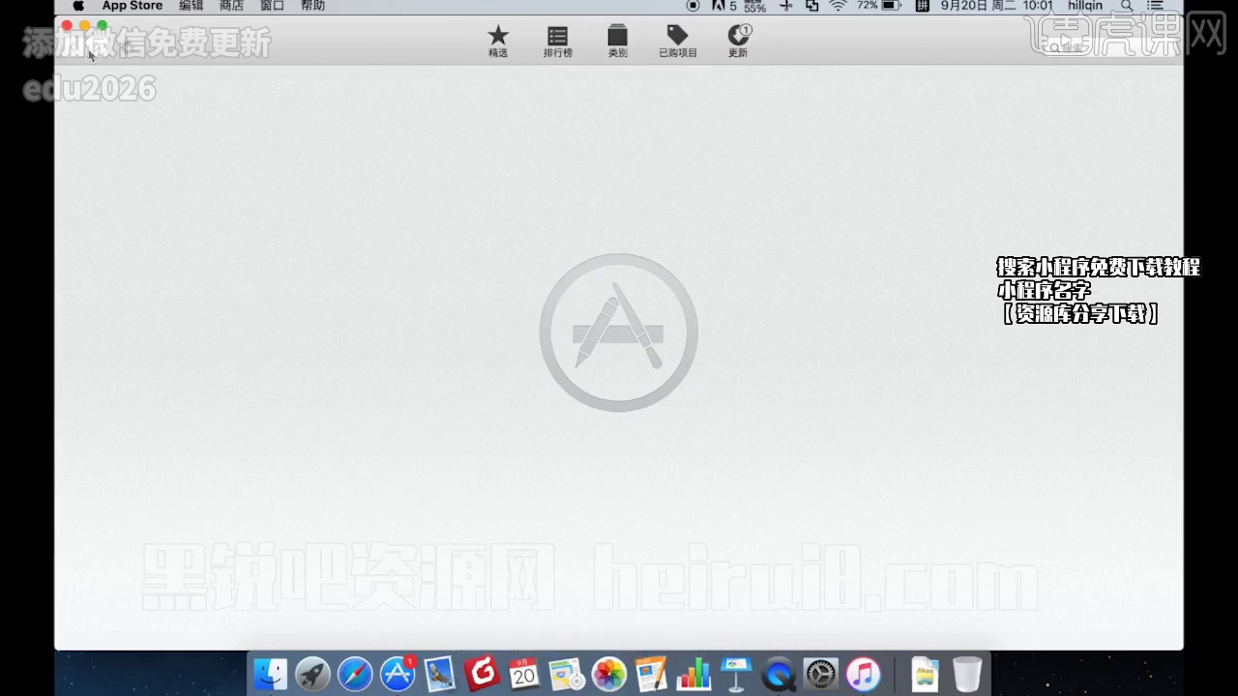
{"action": "left_click", "coordinate": [66, 24]}
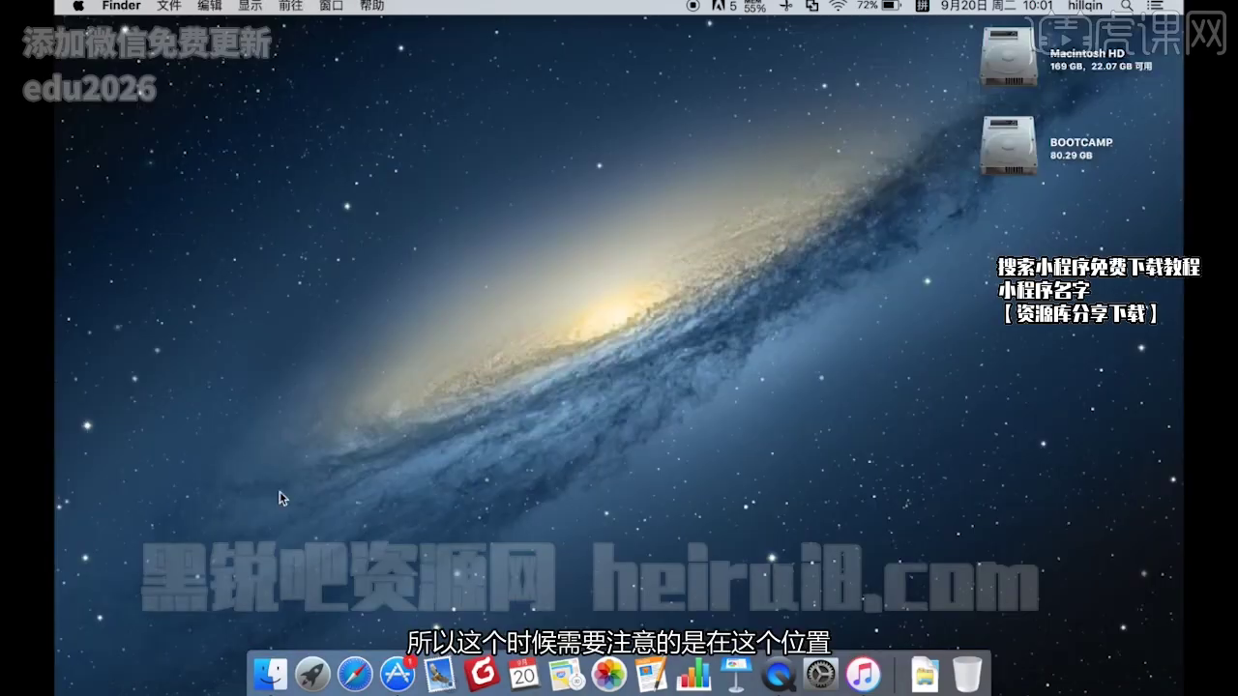
Show and hide Launchpad several times to view where the installed apps are kept
{"action": "left_click", "coordinate": [311, 677]}
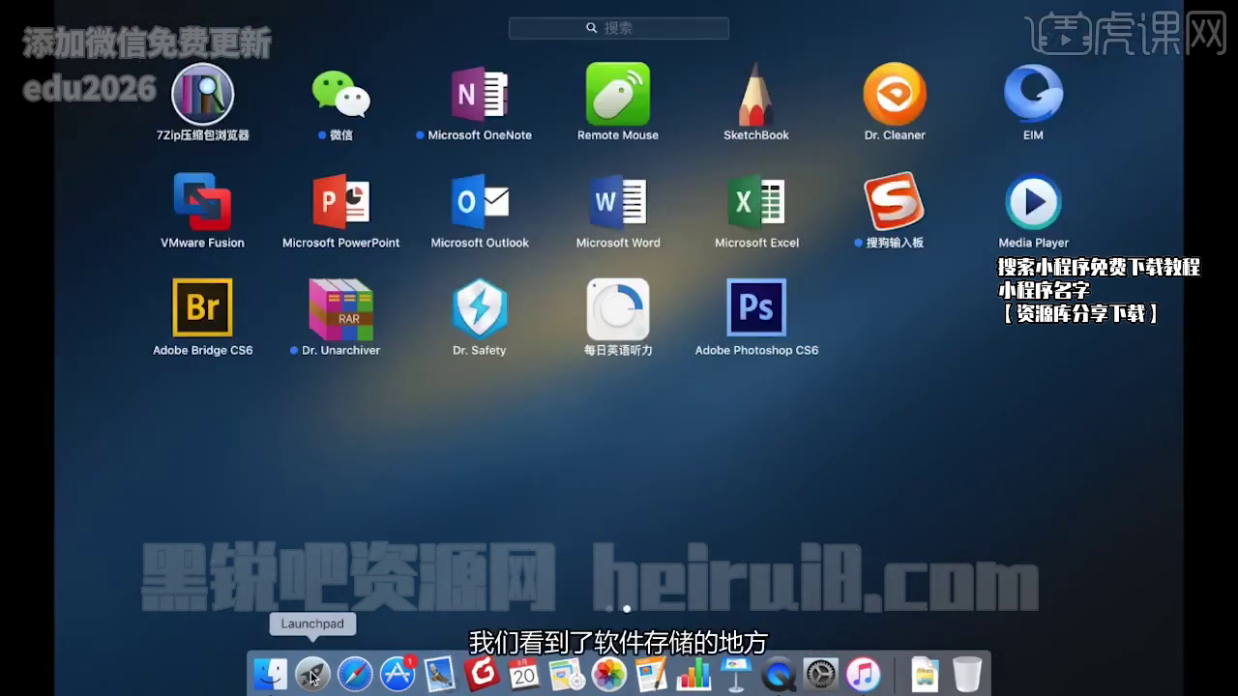
{"action": "left_click", "coordinate": [312, 677]}
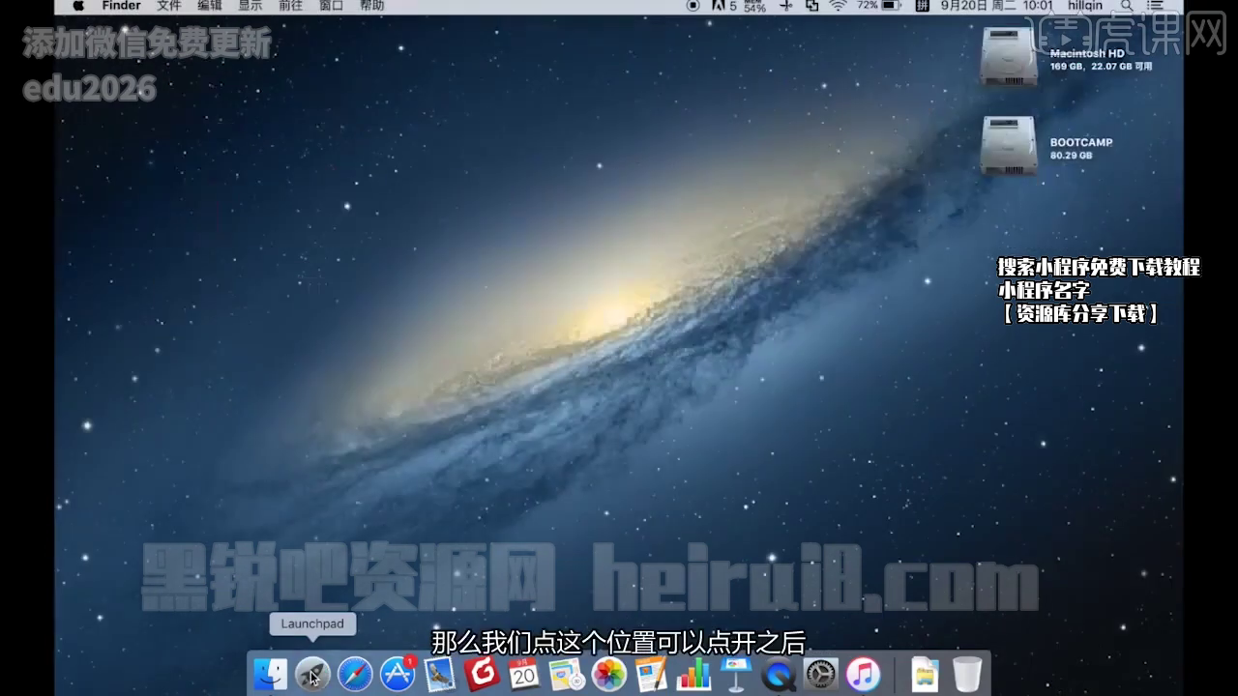
{"action": "left_click", "coordinate": [311, 676]}
{"action": "left_click", "coordinate": [312, 677]}
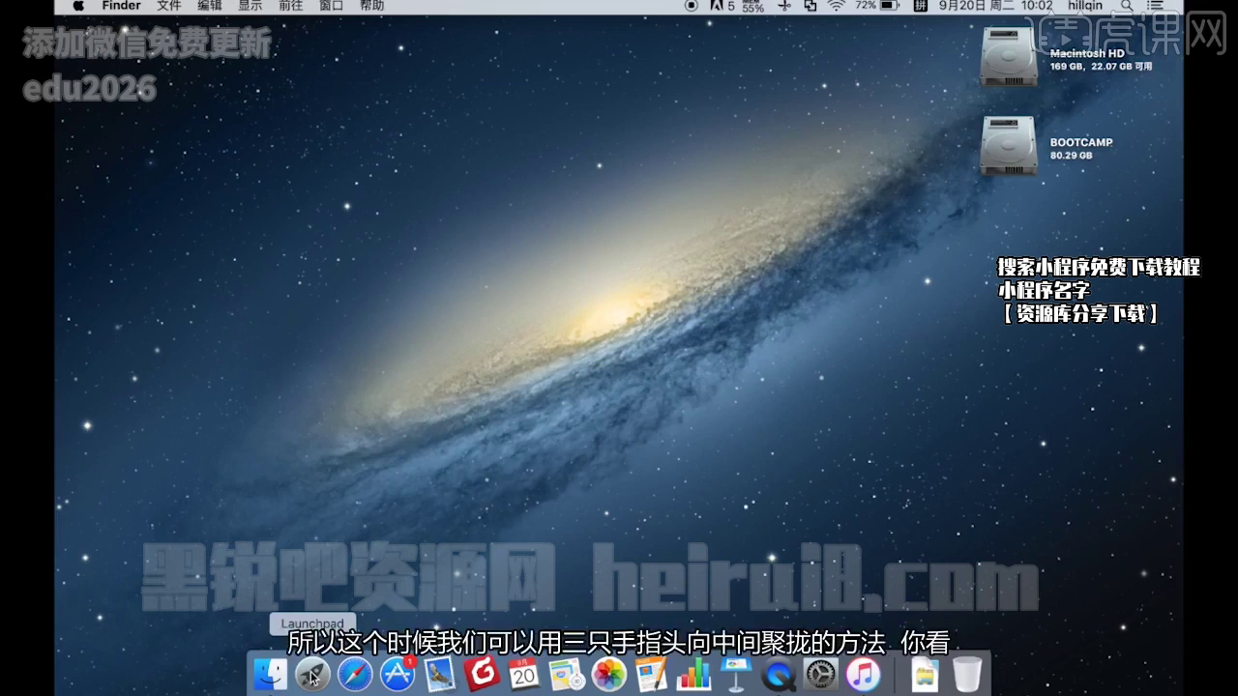
{"action": "left_click", "coordinate": [312, 677]}
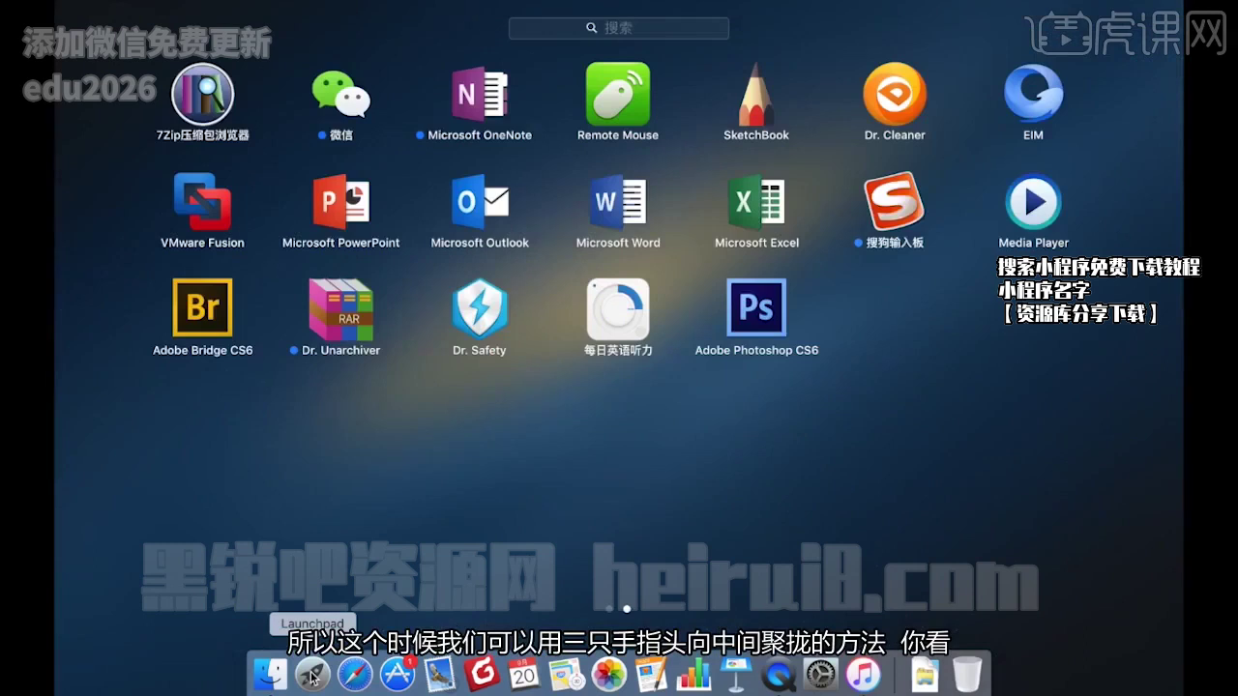
{"action": "left_click", "coordinate": [312, 677]}
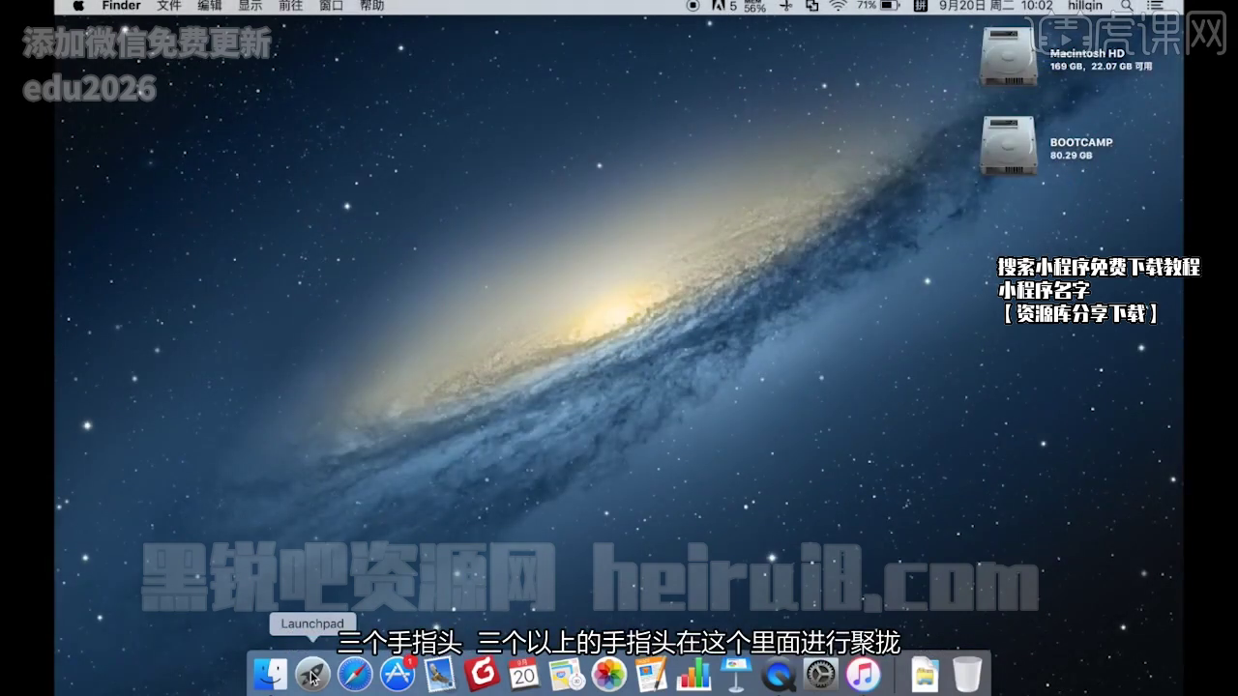
{"action": "left_click", "coordinate": [311, 677]}
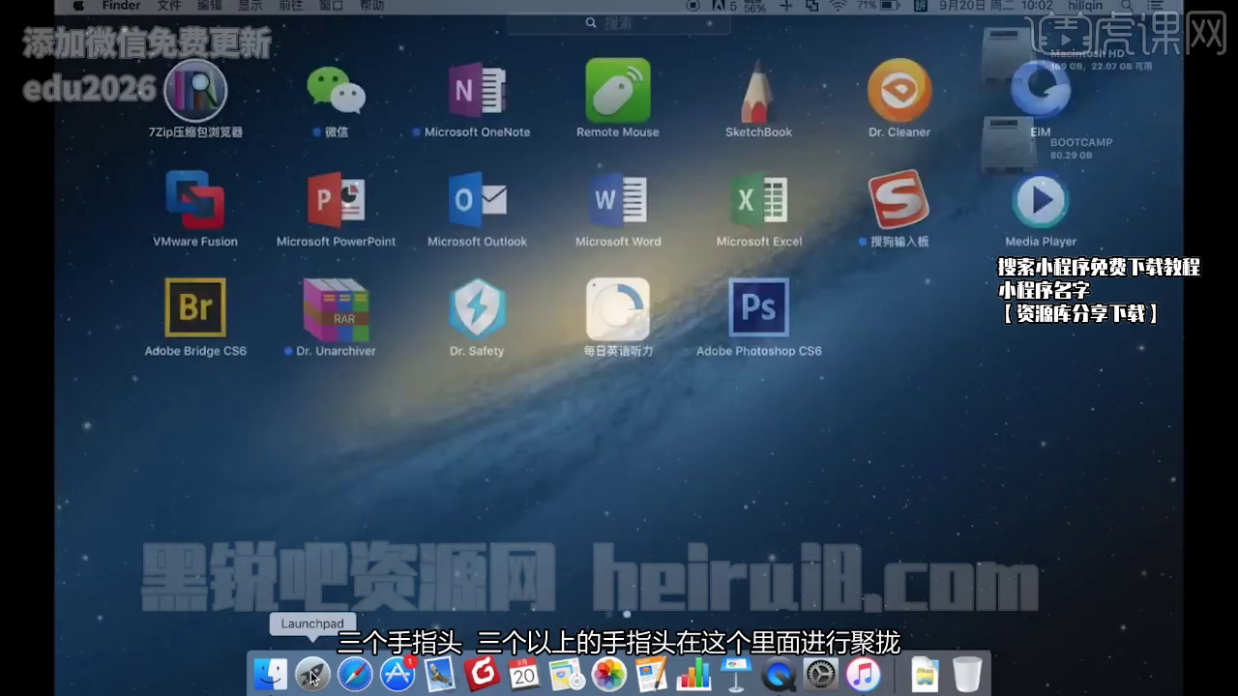
{"action": "left_click", "coordinate": [312, 677]}
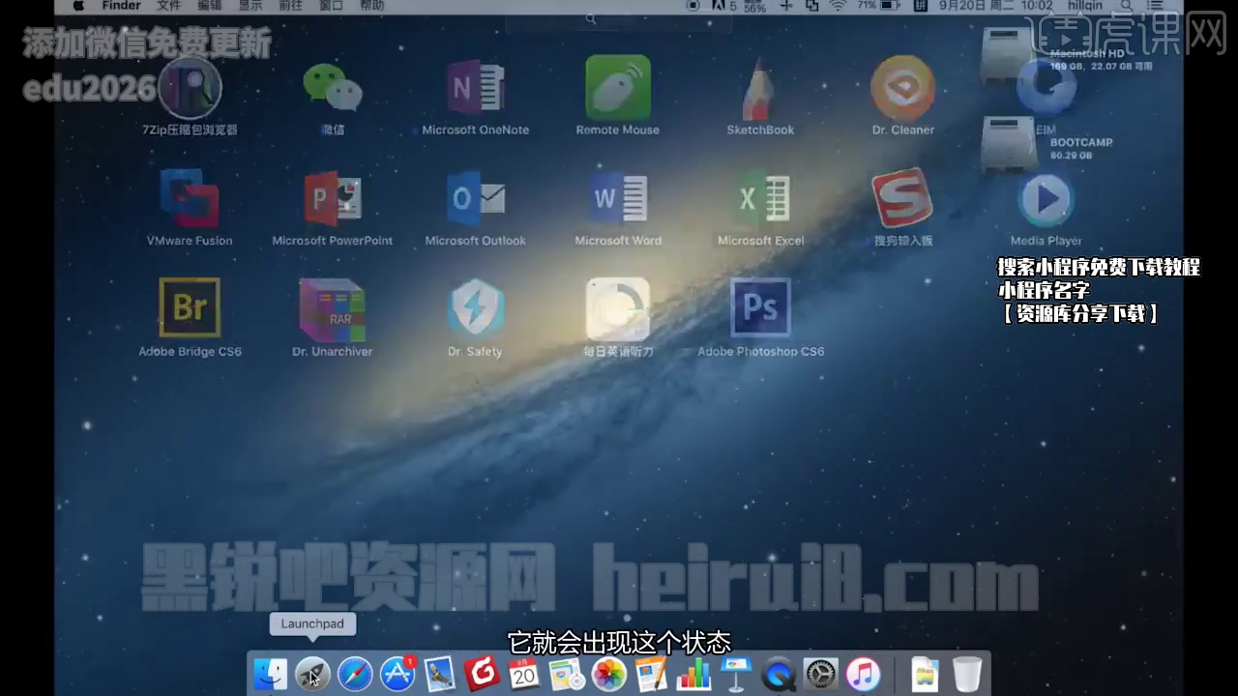
Add Adobe Photoshop CS6 from Launchpad to the Dock, placing it right after the Calendar icon, and exit Launchpad
{"action": "left_click", "coordinate": [311, 677]}
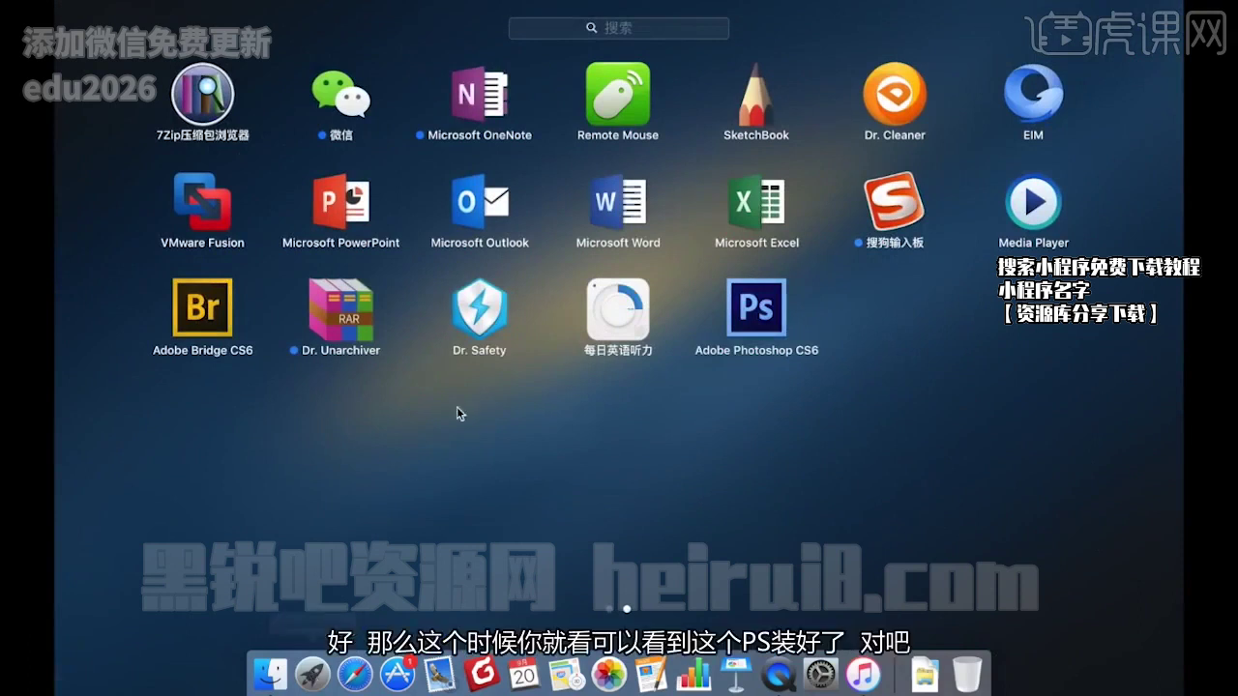
{"action": "left_click", "coordinate": [766, 316]}
{"action": "left_click_drag", "start_coordinate": [766, 316], "coordinate": [547, 675]}
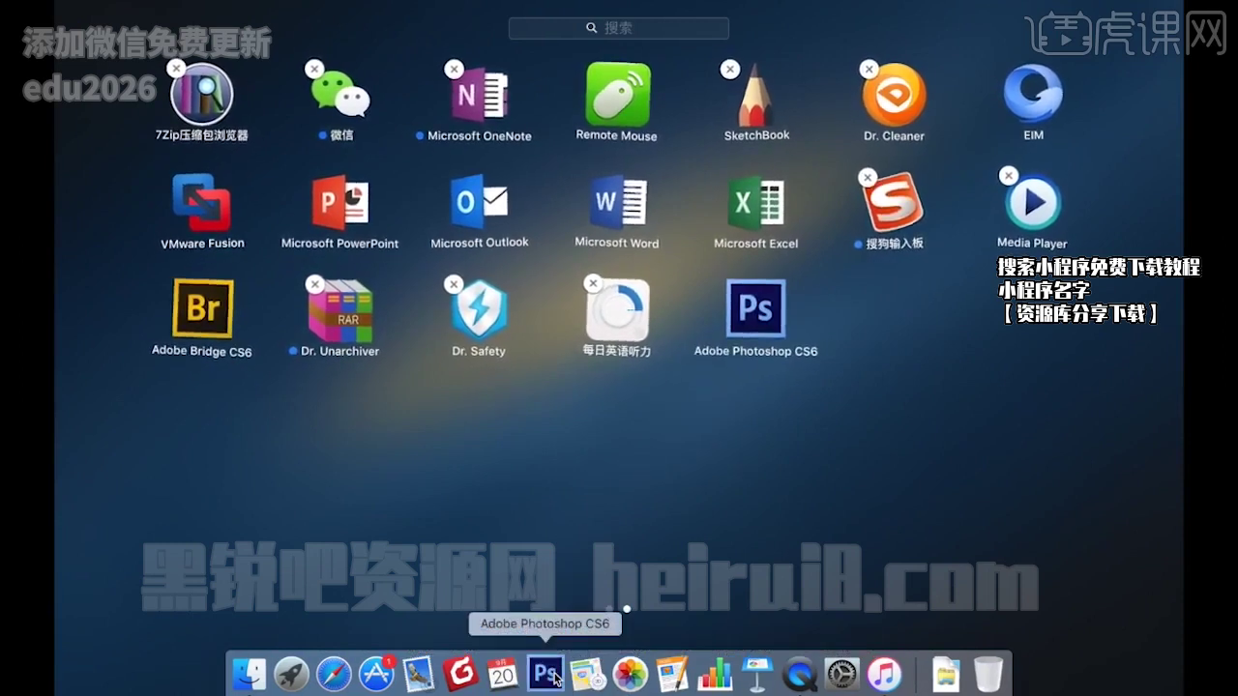
{"action": "left_click", "coordinate": [572, 529]}
{"action": "left_click", "coordinate": [571, 529]}
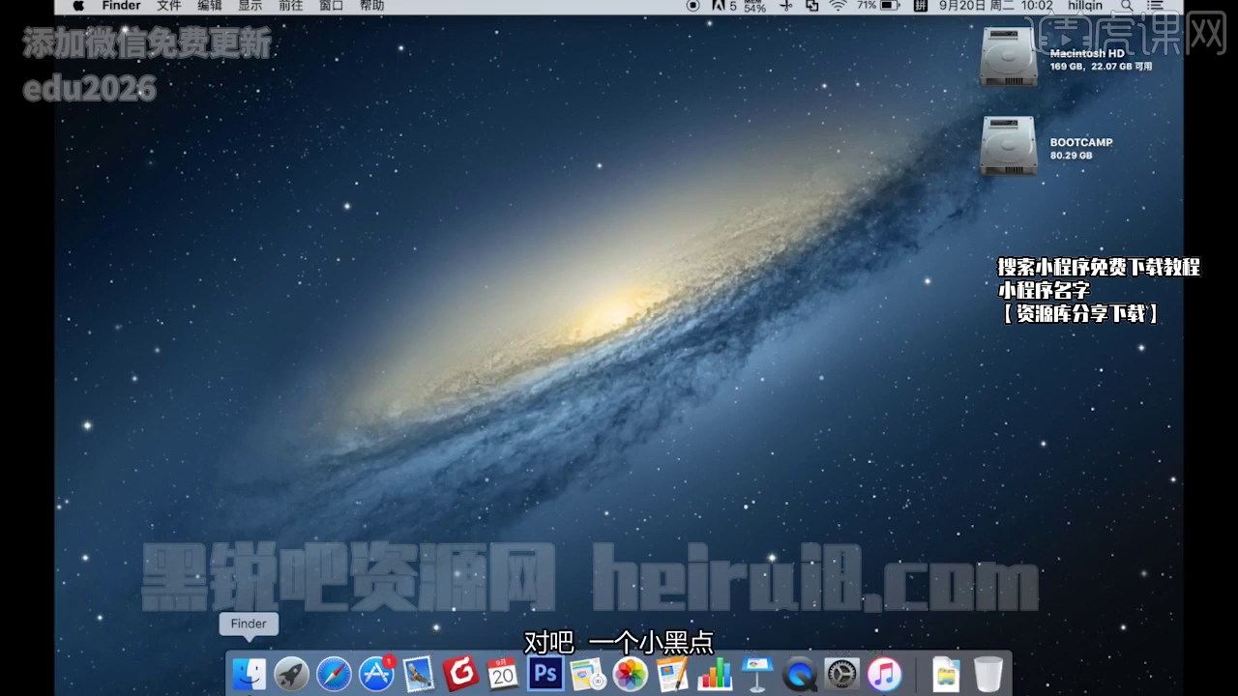
Quit the running iTunes app from its Dock icon
{"action": "right_click", "coordinate": [875, 670]}
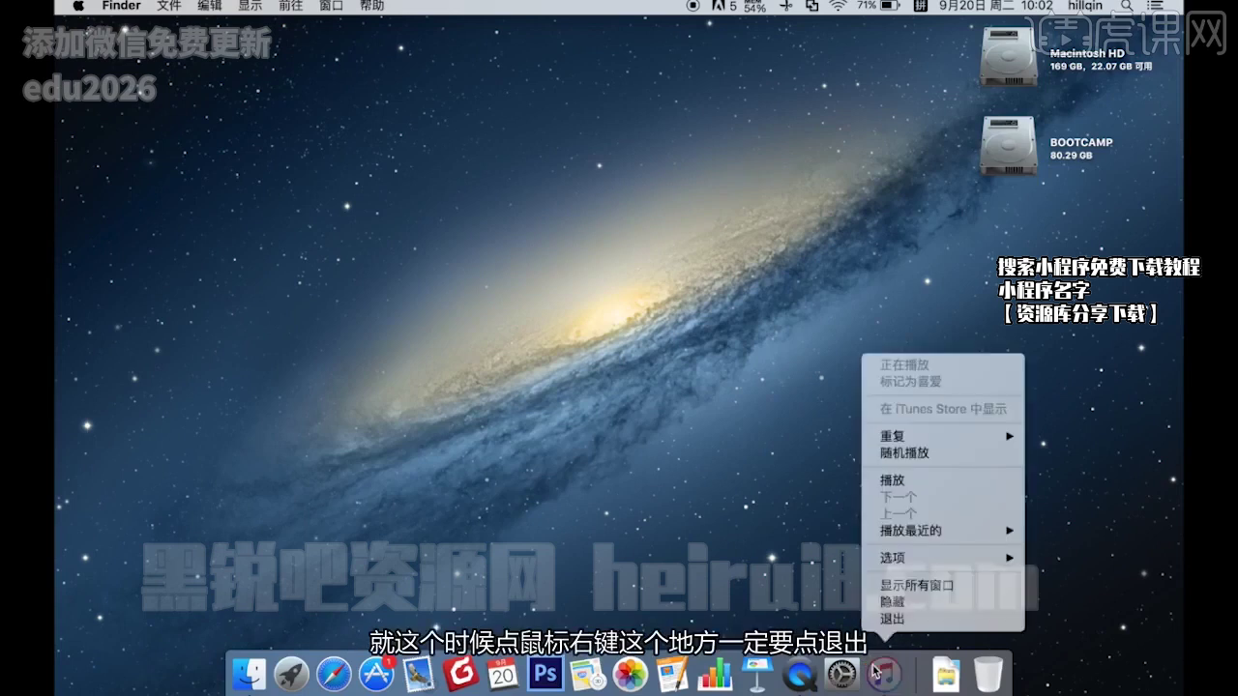
{"action": "left_click", "coordinate": [910, 627]}
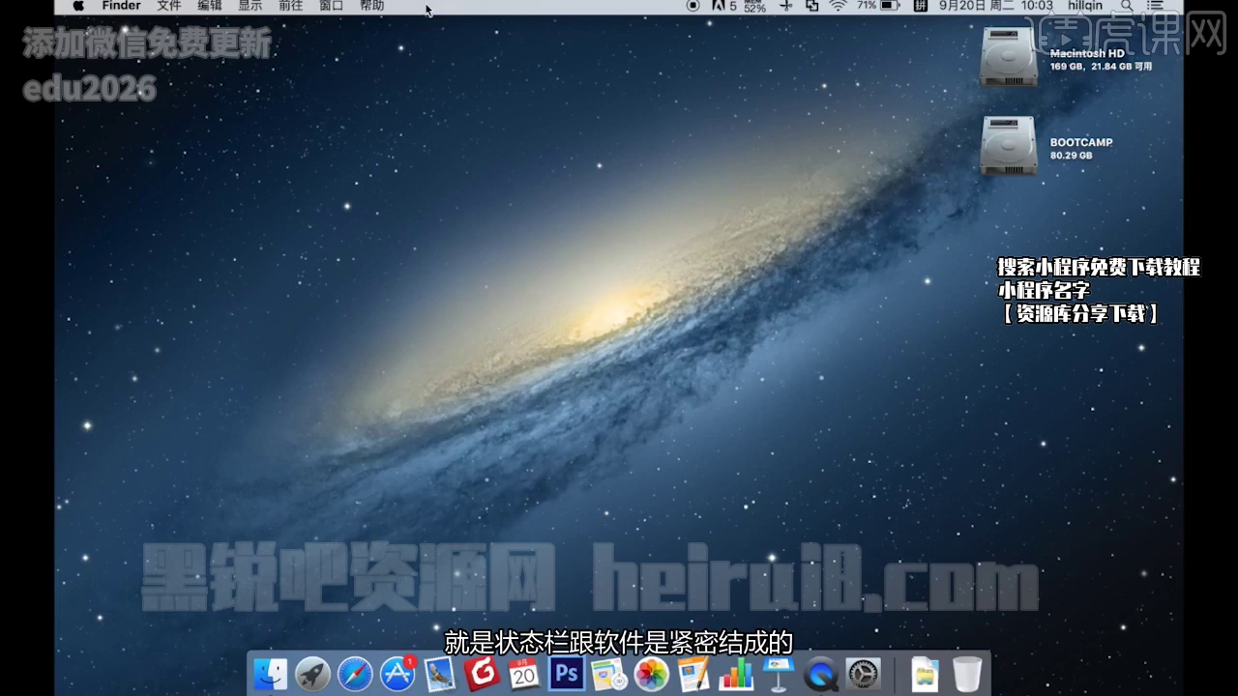
Open a Finder window, move it slightly down on the desktop, and close it
{"action": "left_click", "coordinate": [271, 672]}
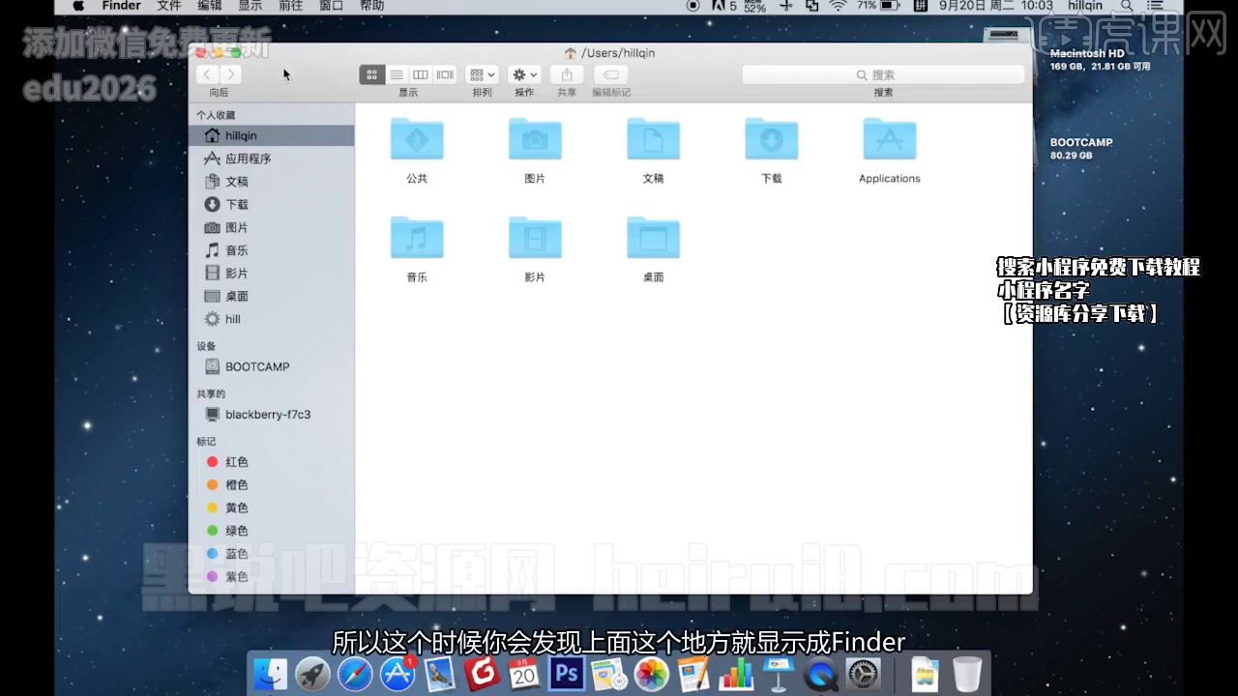
{"action": "left_click_drag", "start_coordinate": [285, 75], "coordinate": [289, 100]}
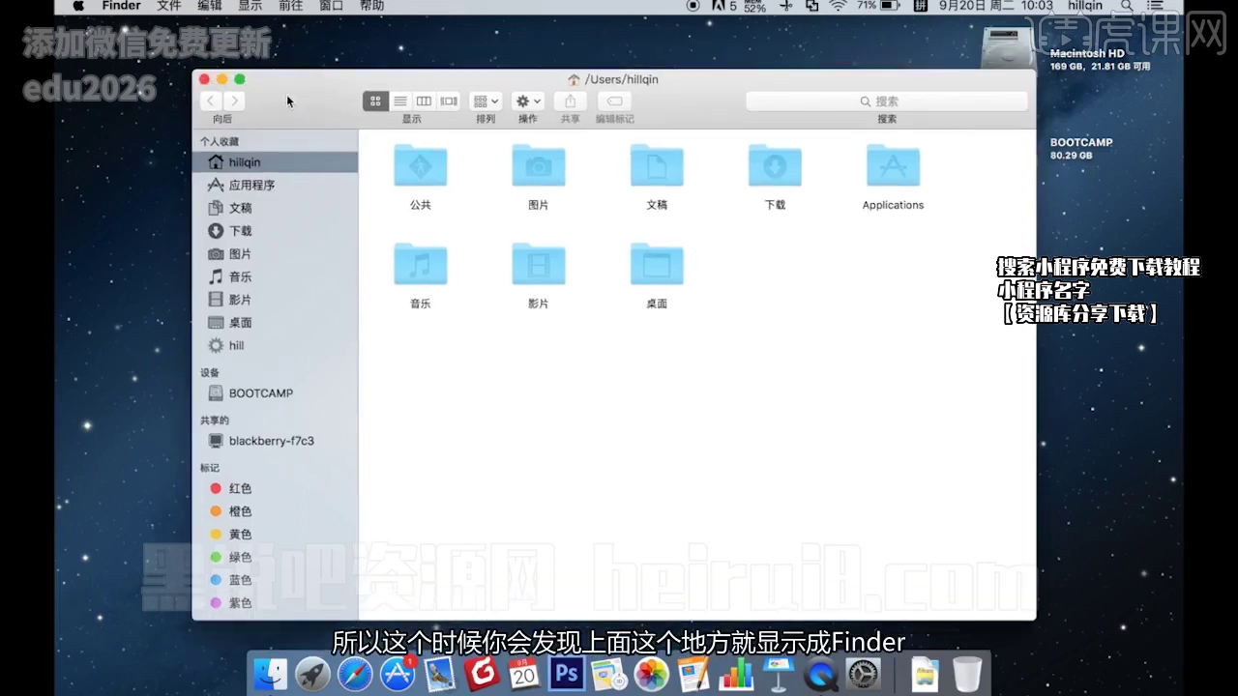
{"action": "left_click", "coordinate": [205, 79]}
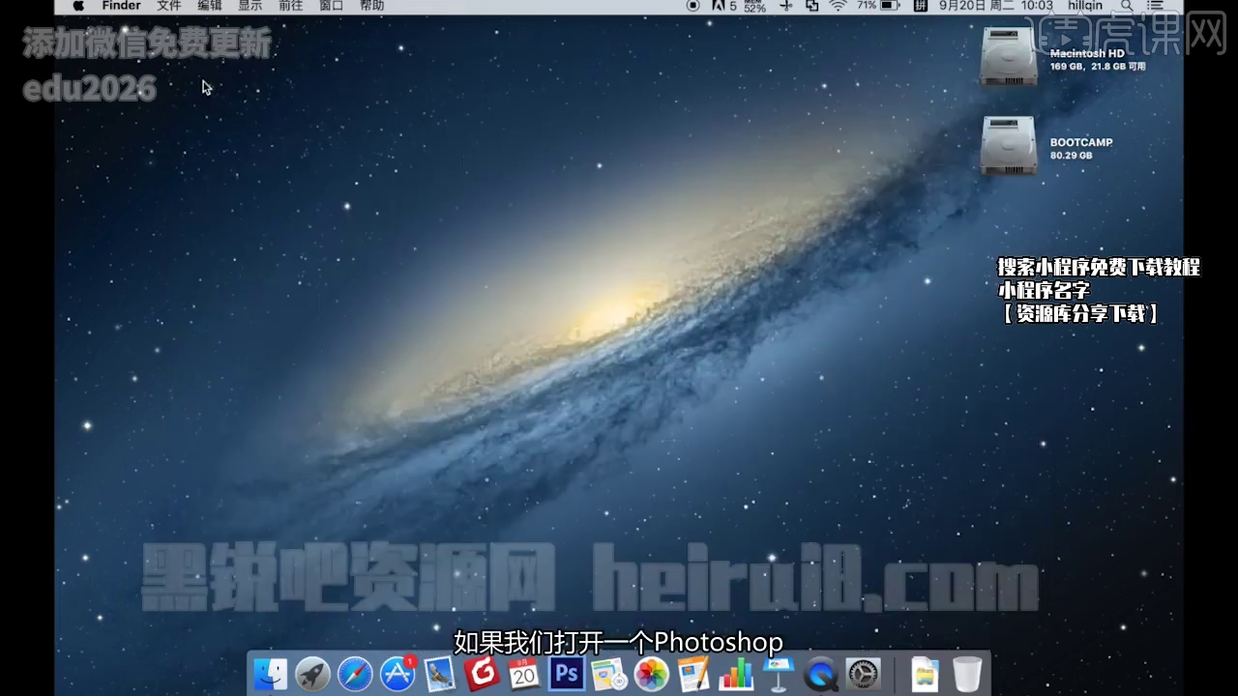
Launch Photoshop from the Dock and minimize its window
{"action": "left_click", "coordinate": [561, 677]}
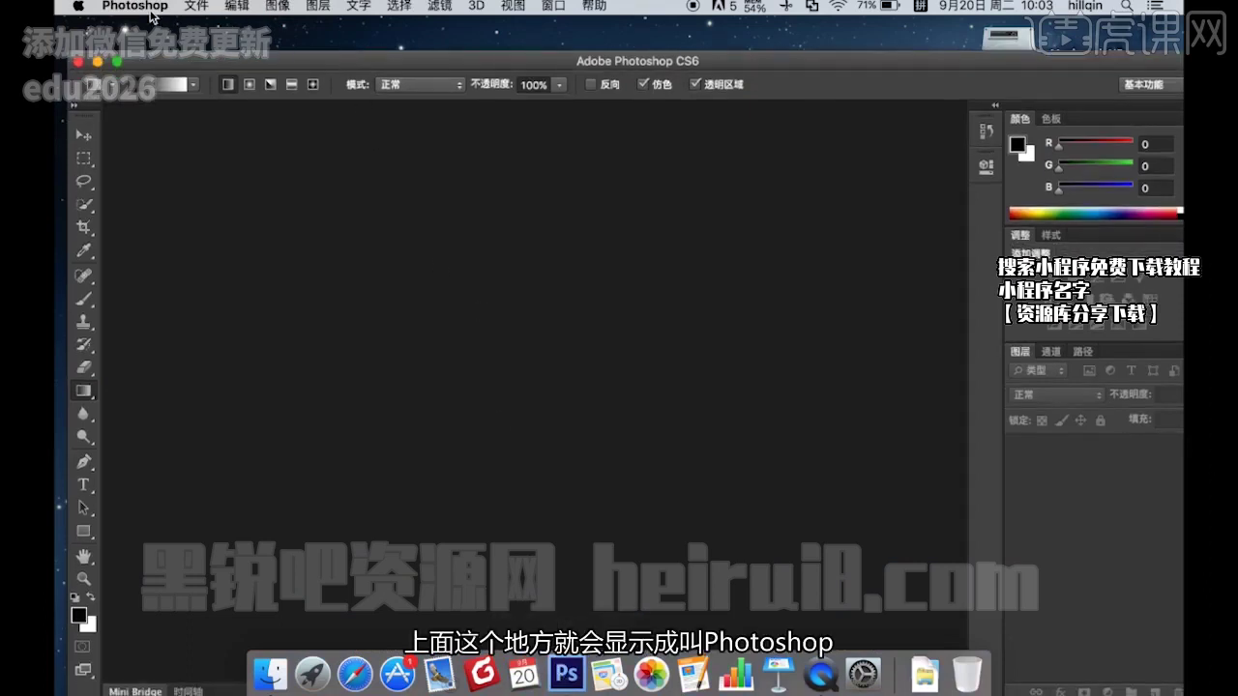
{"action": "left_click", "coordinate": [97, 62]}
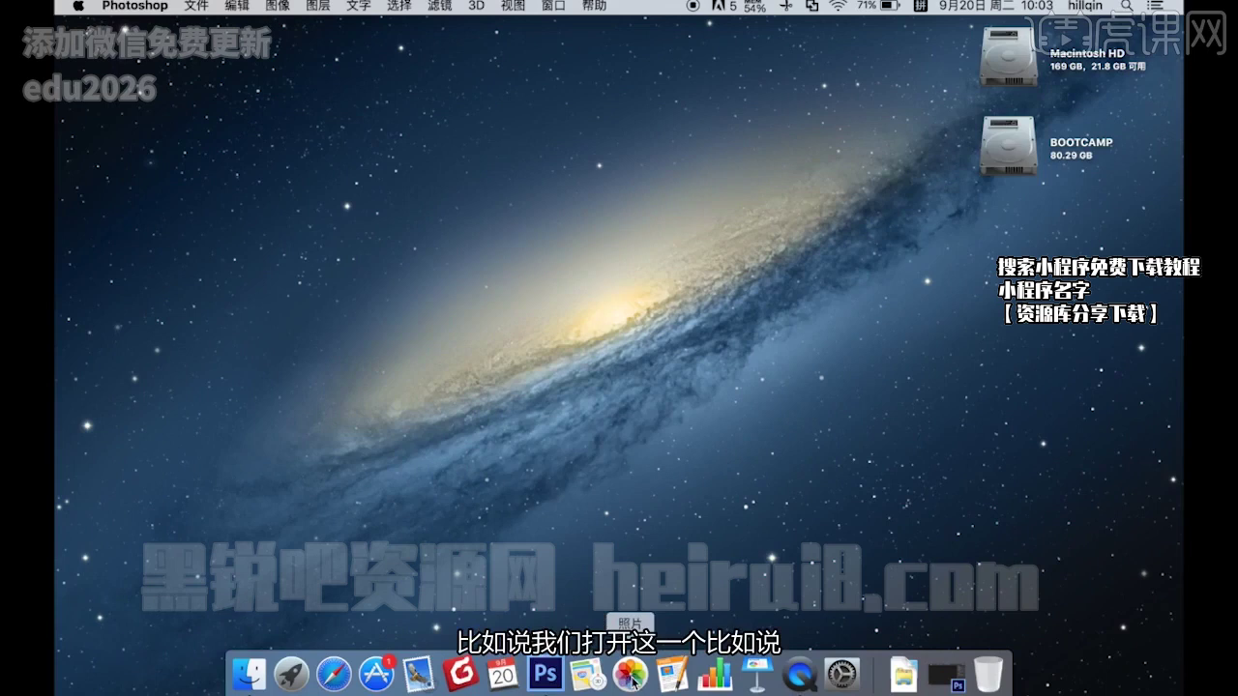
Open Numbers from the Dock and dismiss its document chooser
{"action": "left_click", "coordinate": [714, 679]}
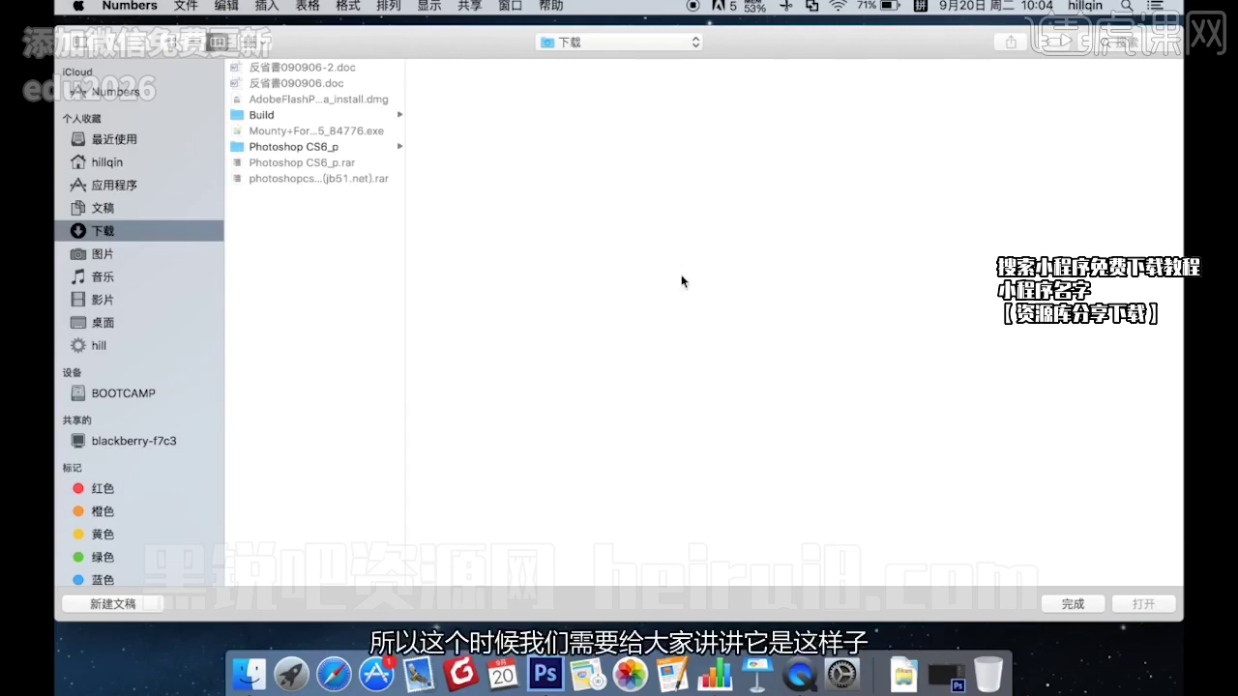
{"action": "left_click", "coordinate": [1049, 599]}
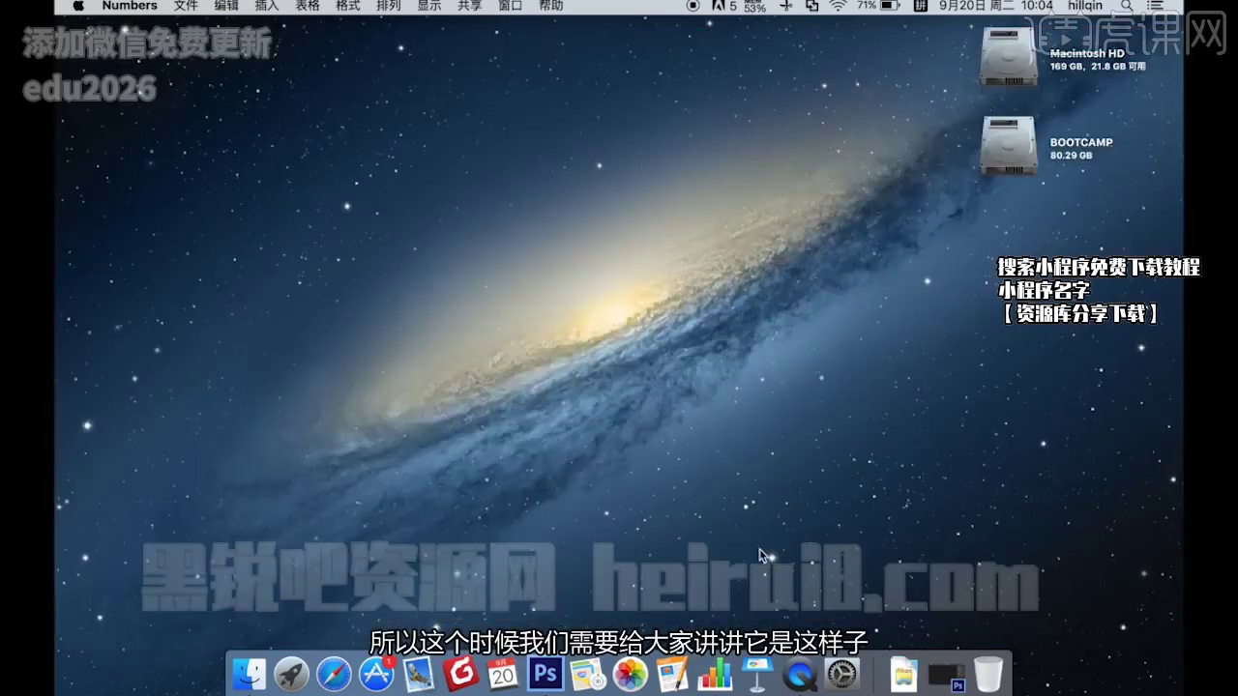
Switch back to Photoshop, review the General and Units & Rulers pages of its preferences, and confirm the dialog
{"action": "left_click", "coordinate": [548, 677]}
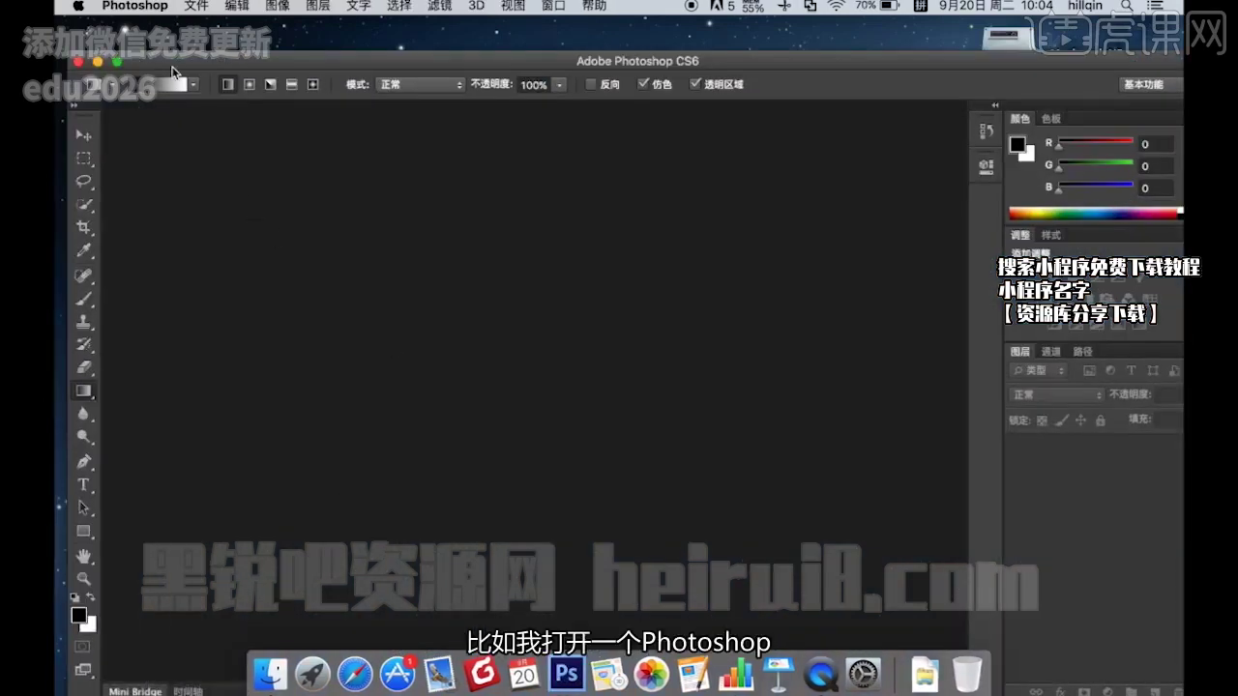
{"action": "left_click", "coordinate": [132, 6]}
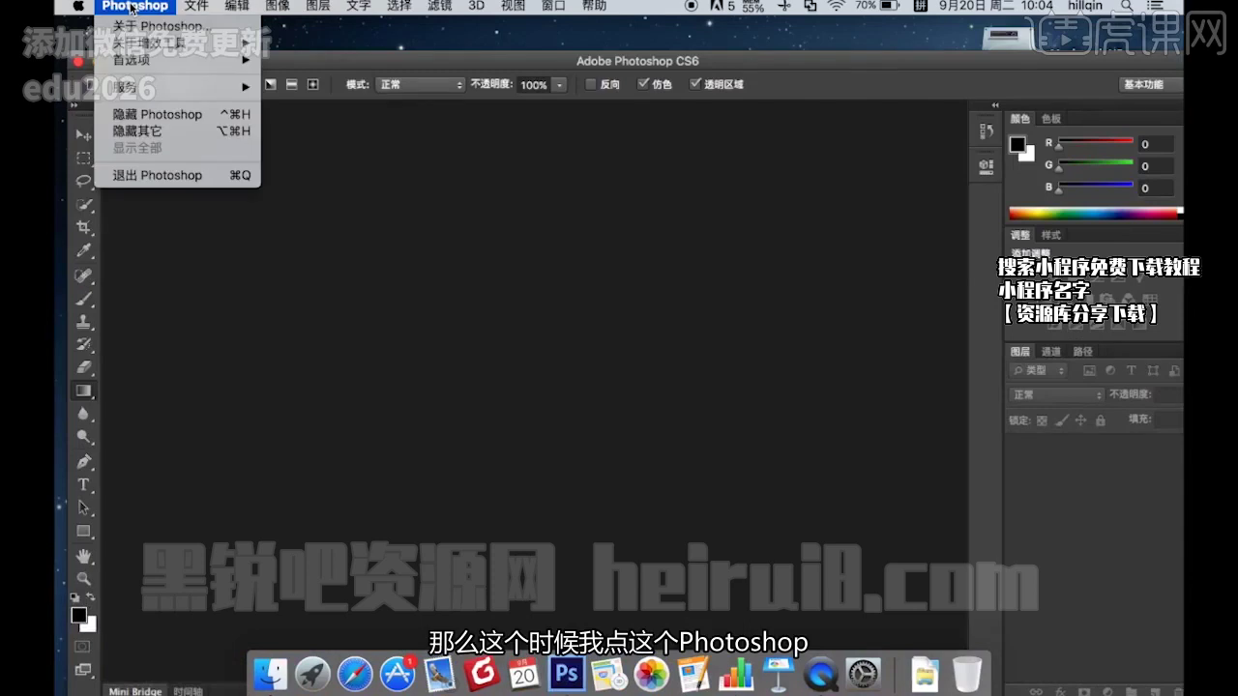
{"action": "left_click", "coordinate": [162, 63]}
{"action": "left_click", "coordinate": [132, 6]}
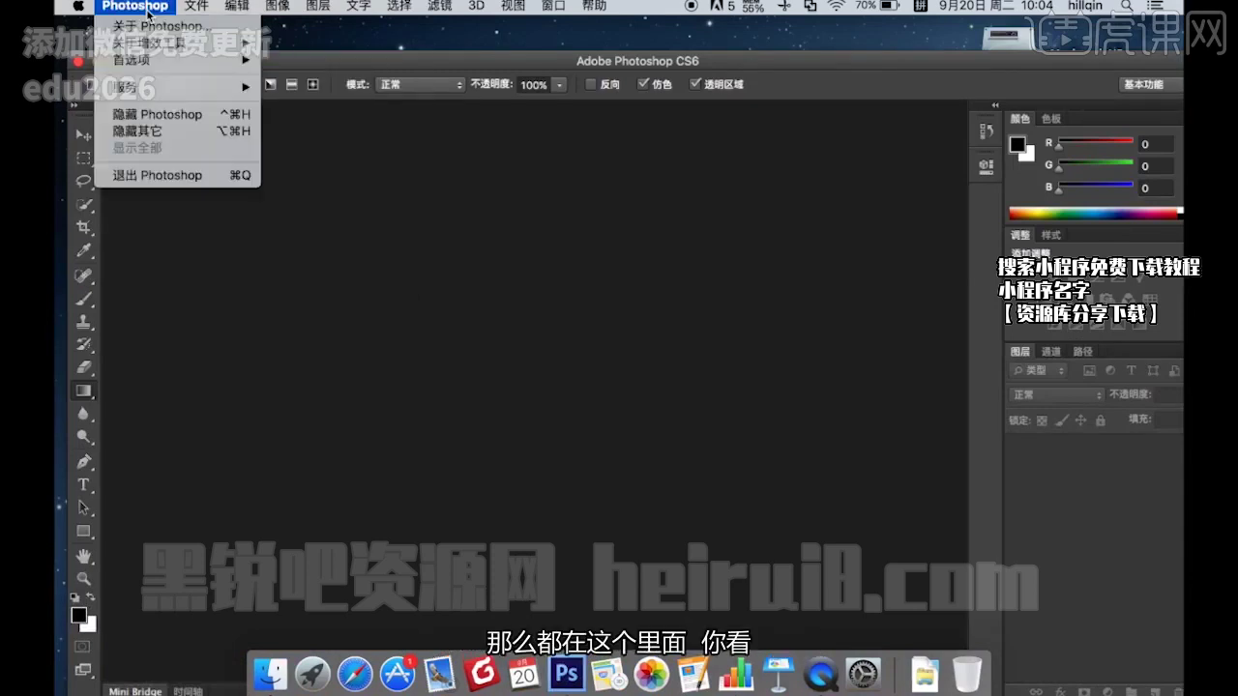
{"action": "mouse_move", "coordinate": [186, 64]}
{"action": "left_click", "coordinate": [294, 62]}
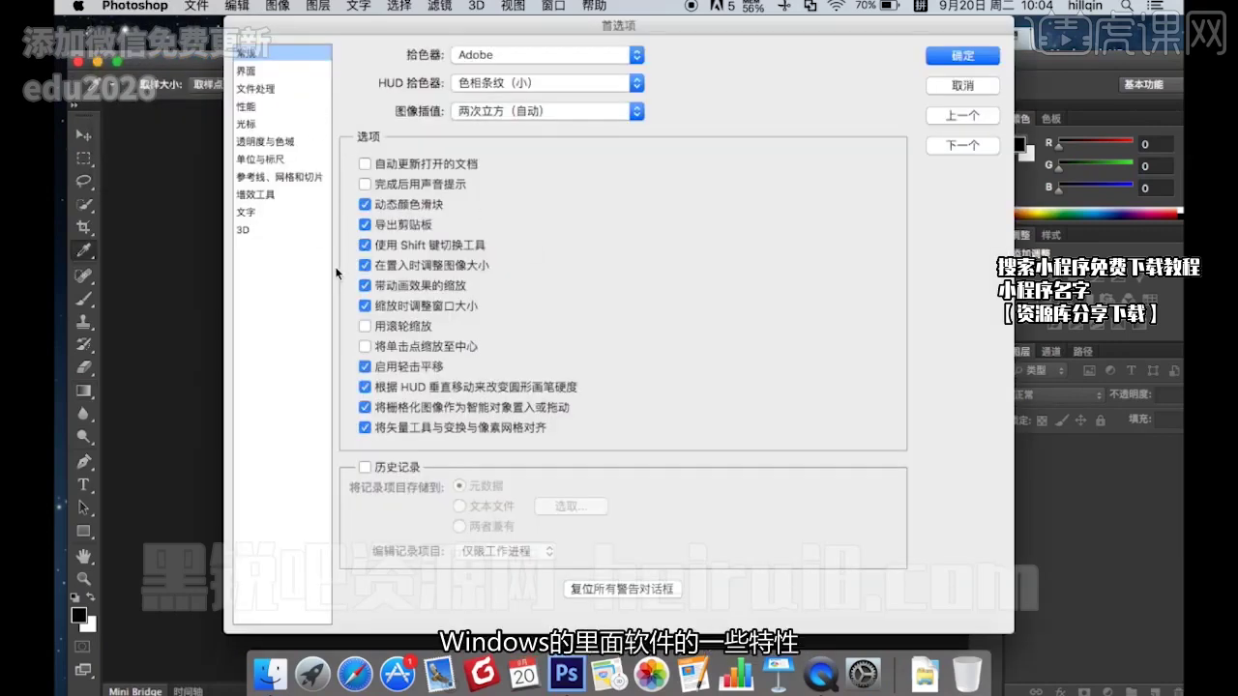
{"action": "left_click", "coordinate": [280, 143]}
{"action": "left_click", "coordinate": [277, 160]}
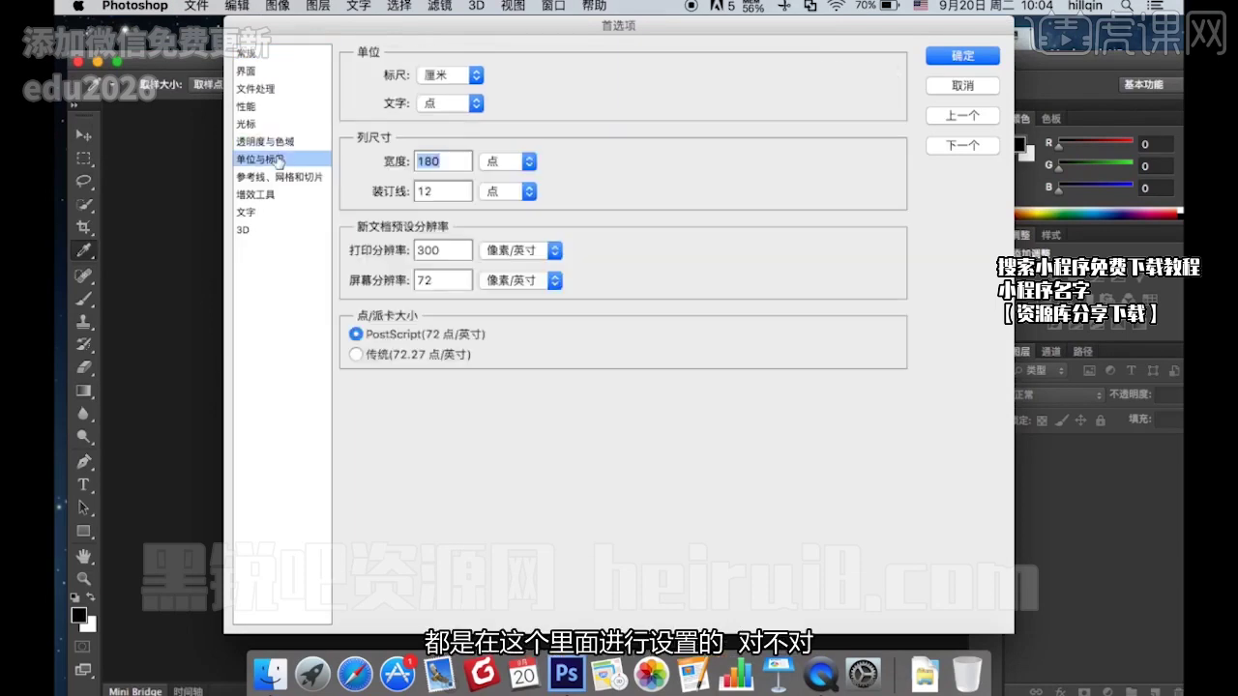
{"action": "left_click", "coordinate": [953, 56]}
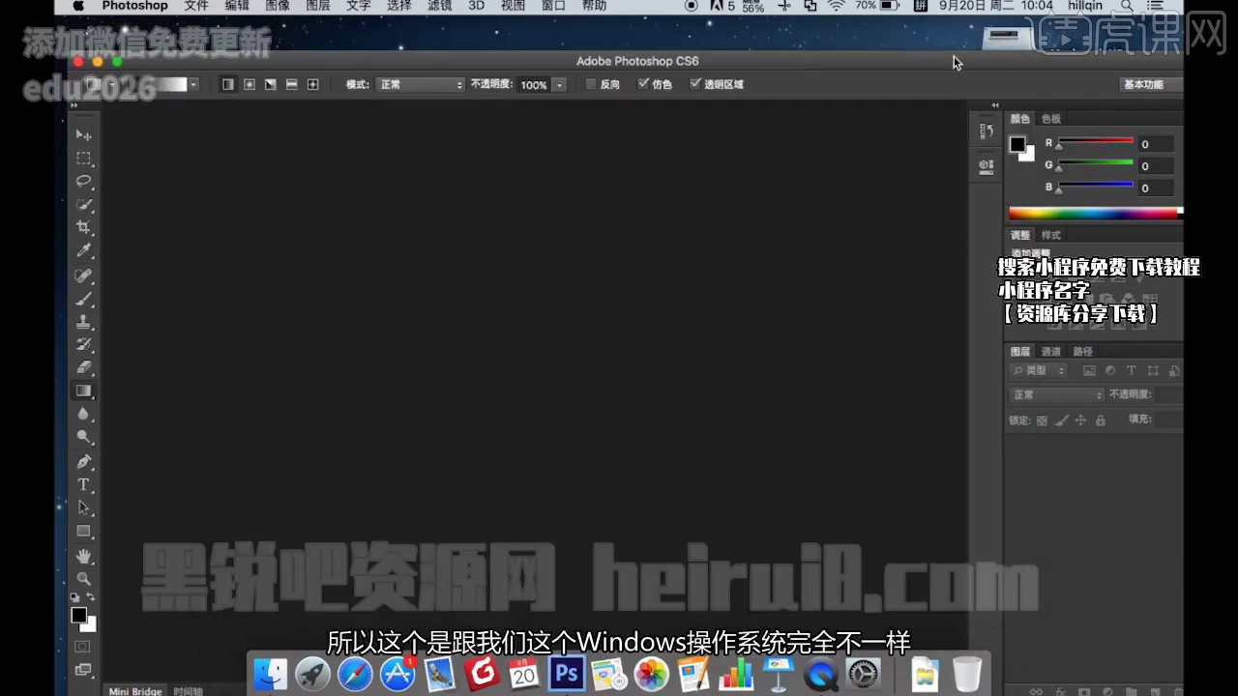
Clear the Photoshop window from the desktop and launch Microsoft Excel from Launchpad
{"action": "key", "text": "F11"}
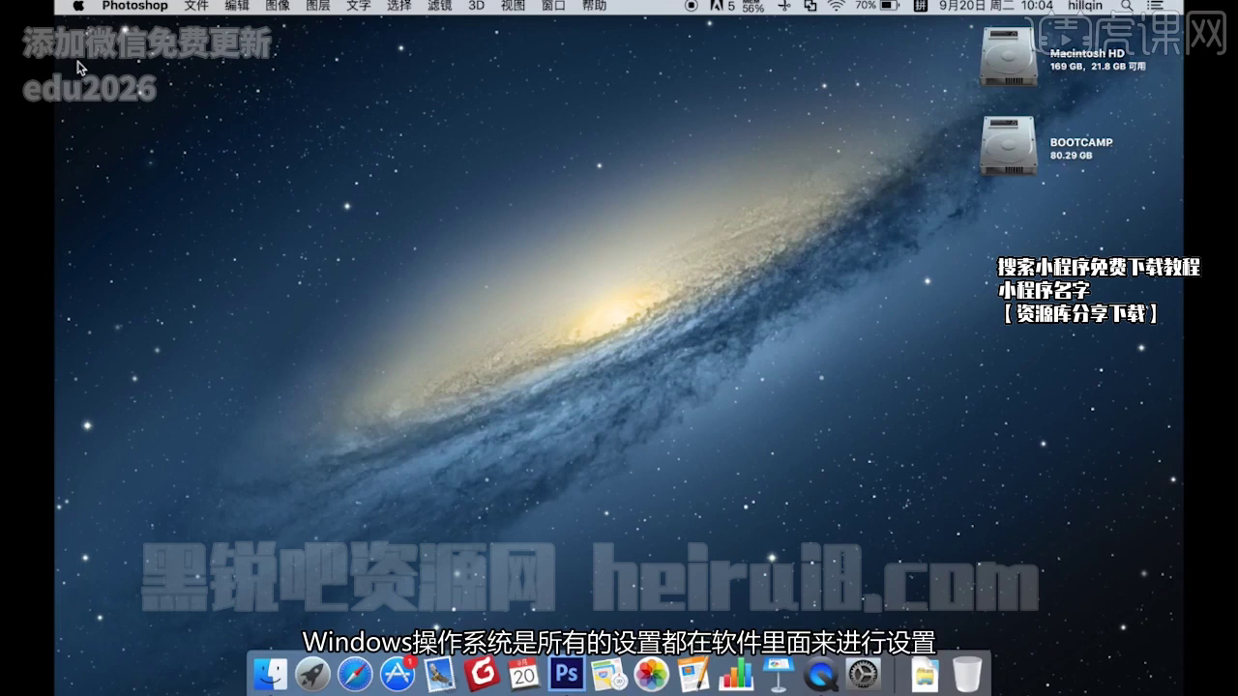
{"action": "key", "text": "F4"}
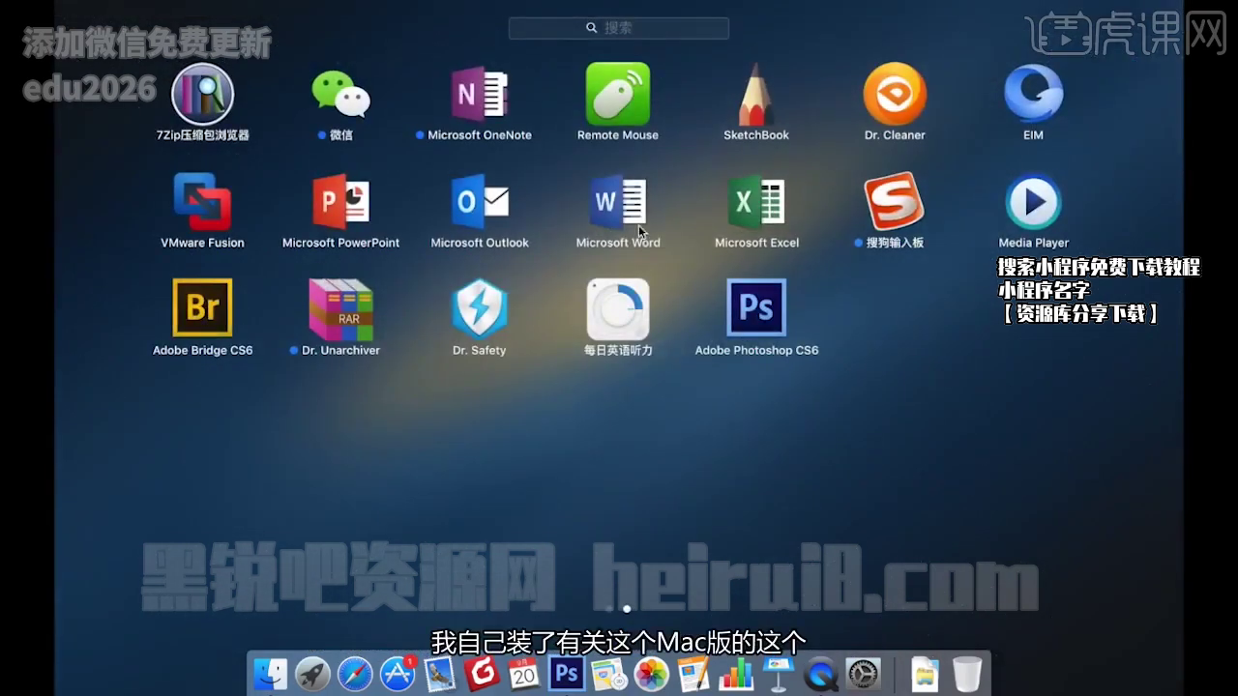
{"action": "left_click", "coordinate": [761, 215]}
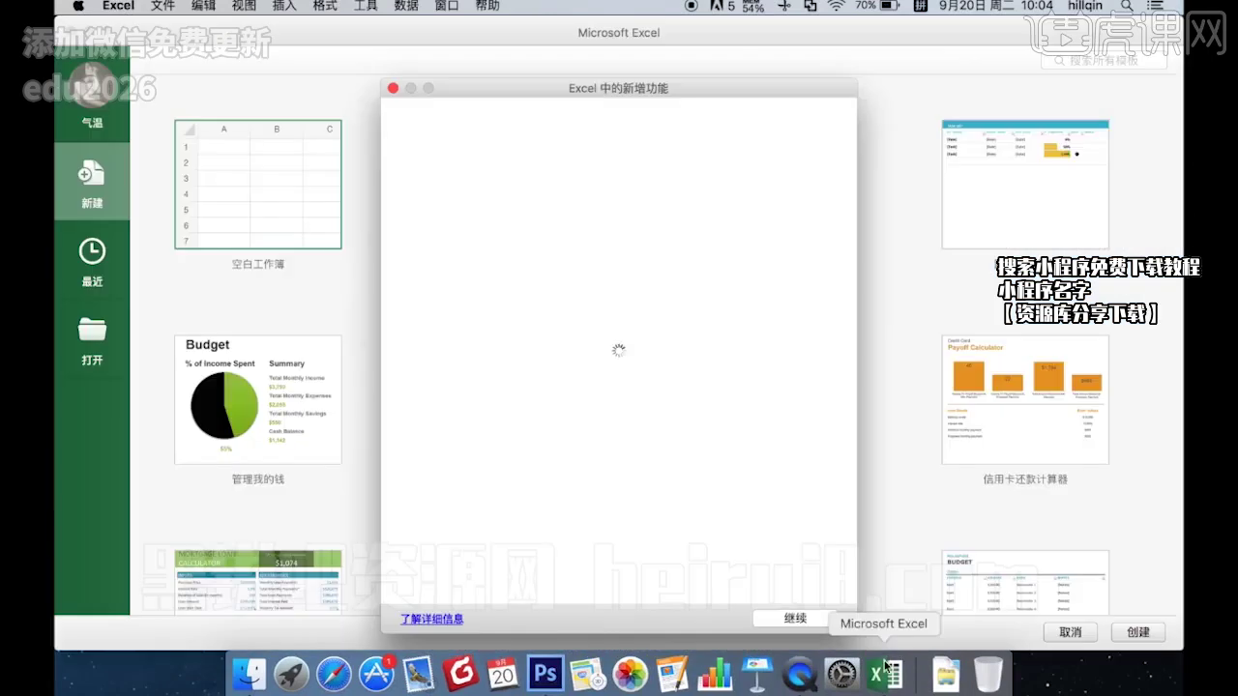
Dismiss Excel's what's-new window, create a blank workbook (空白工作簿), and select cell C7
{"action": "left_click", "coordinate": [393, 89]}
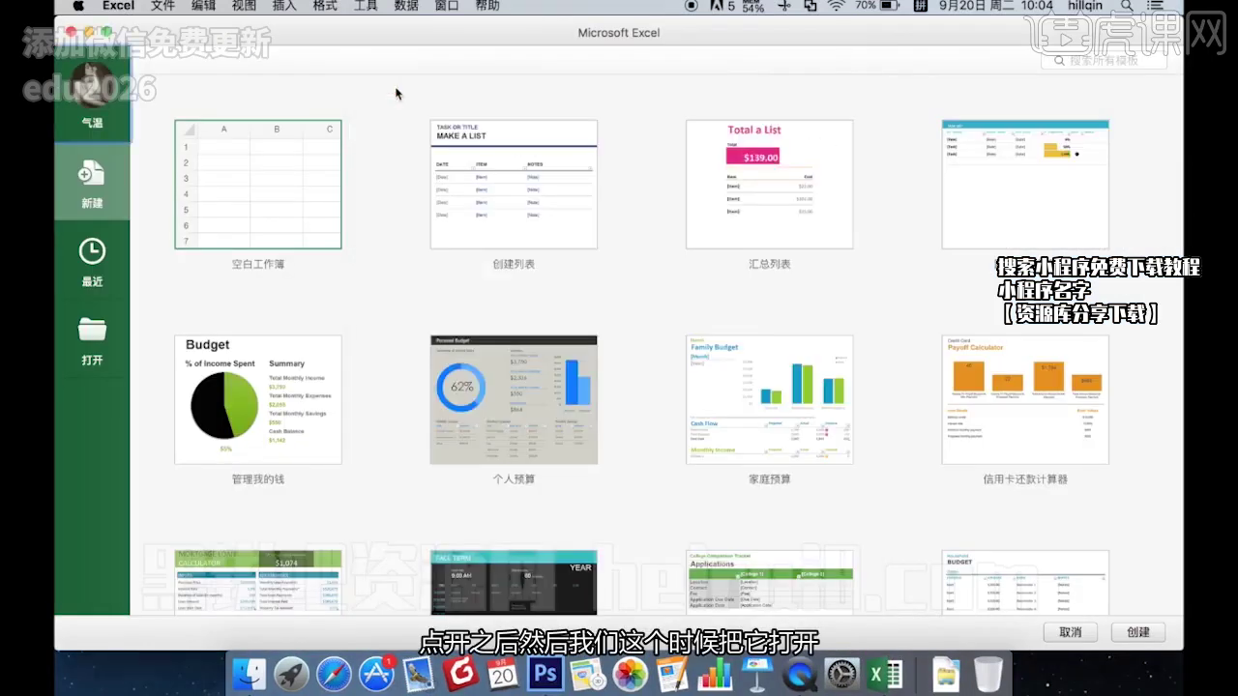
{"action": "double_click", "coordinate": [275, 187]}
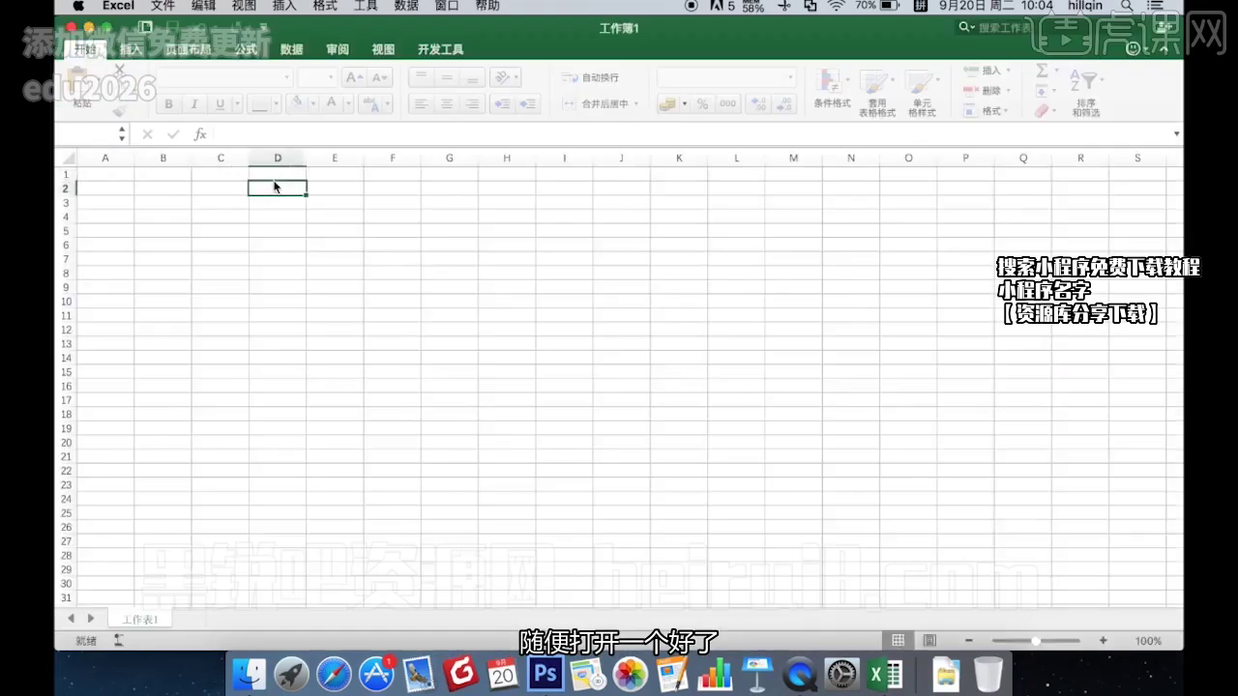
{"action": "left_click", "coordinate": [228, 259]}
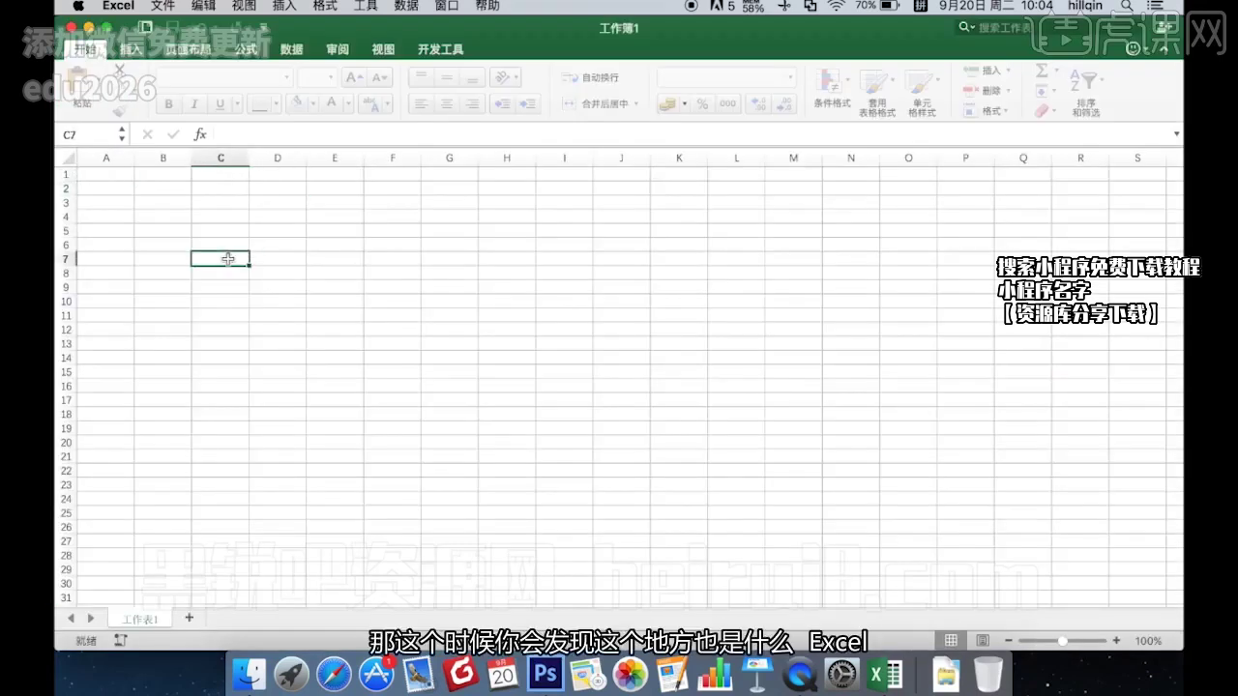
Open Excel's preferences, review the View (视图) page, and switch to the General (常规) page
{"action": "left_click", "coordinate": [118, 8]}
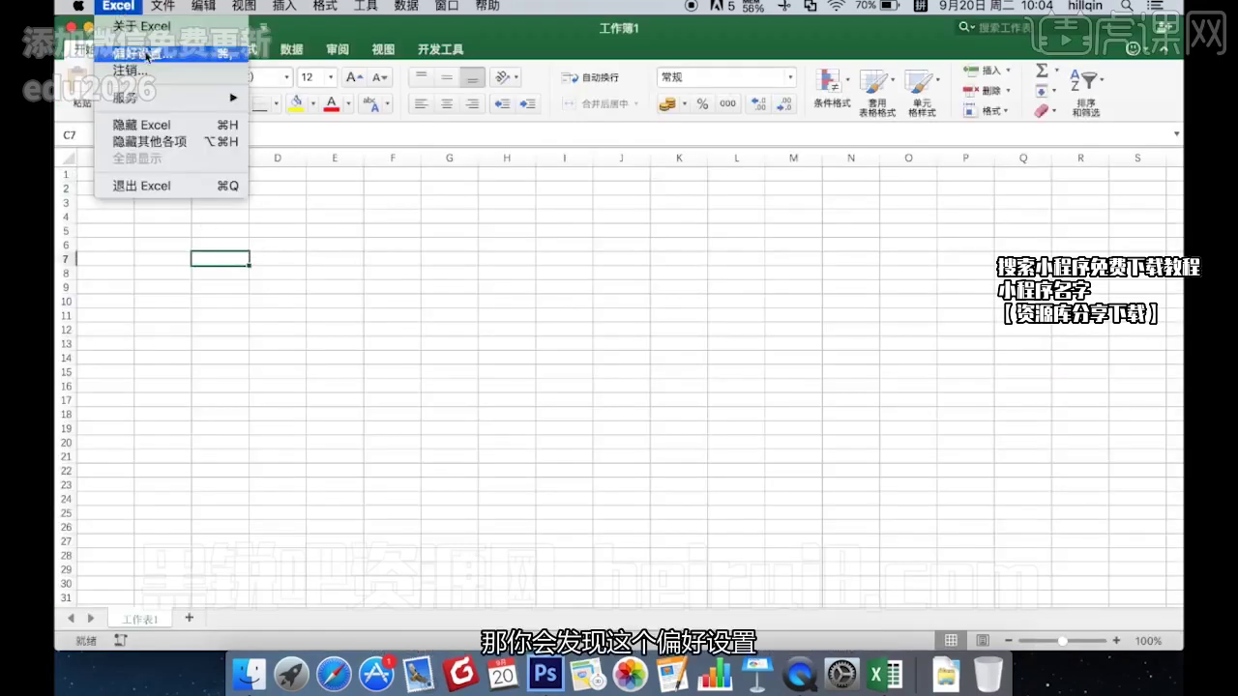
{"action": "left_click", "coordinate": [145, 53]}
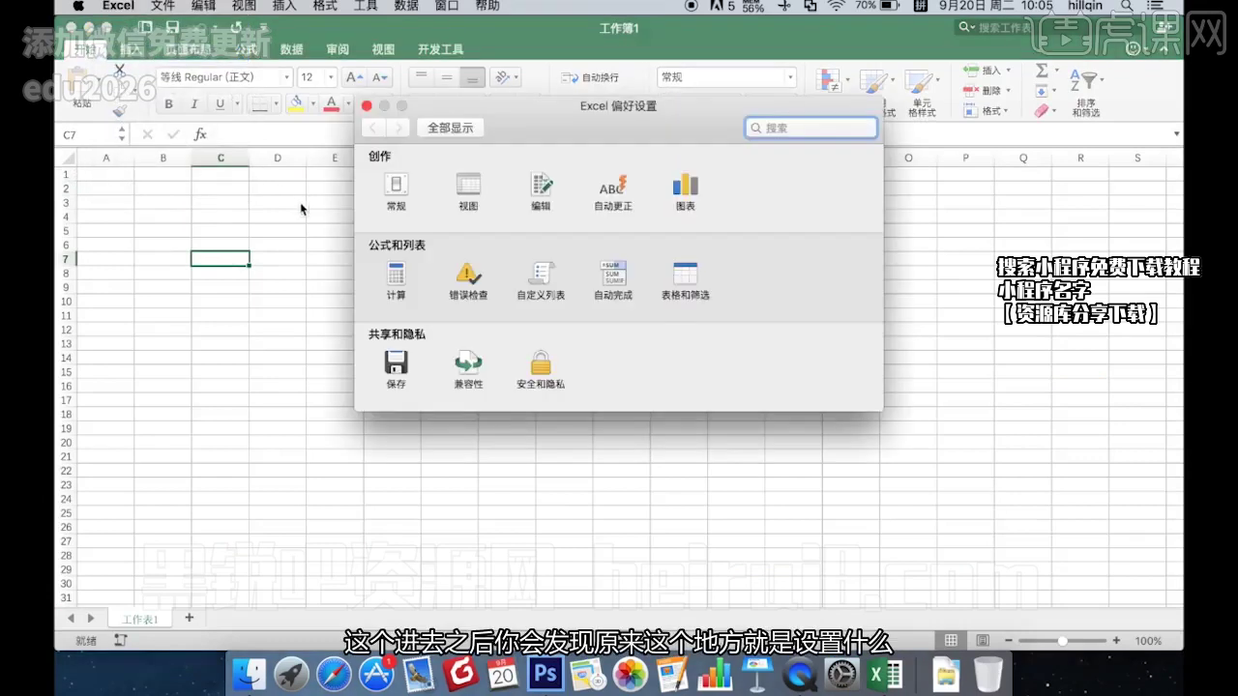
{"action": "left_click", "coordinate": [470, 189]}
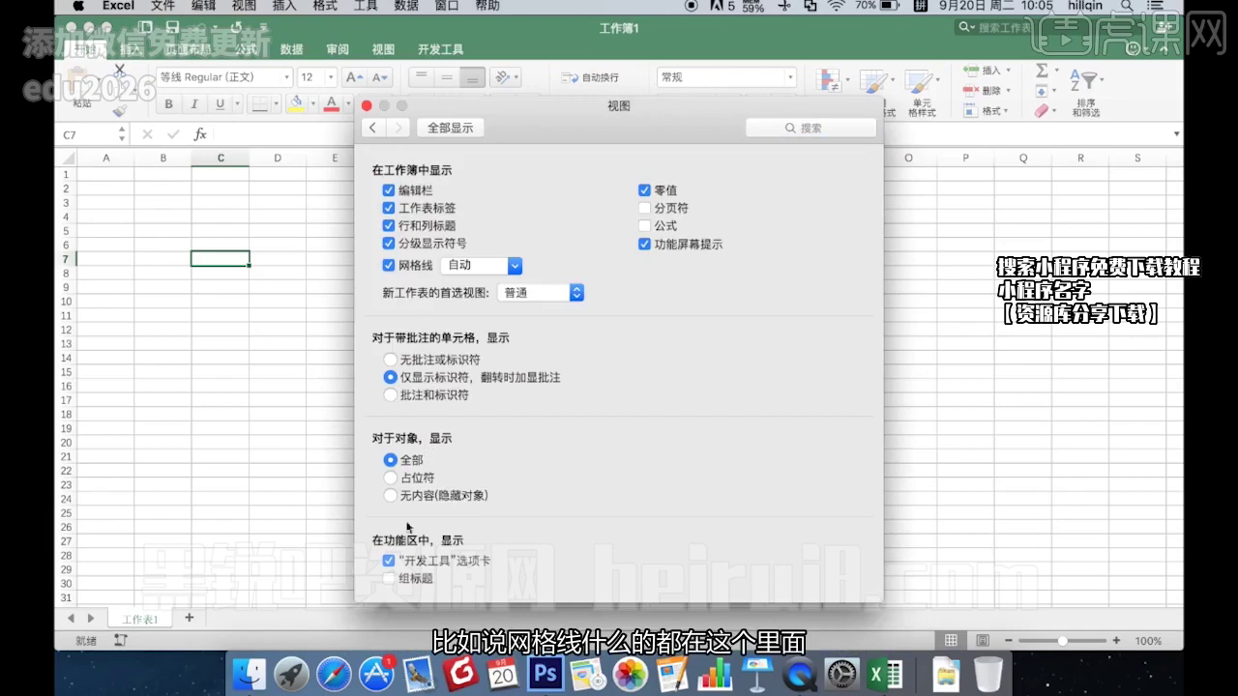
{"action": "left_click", "coordinate": [372, 129]}
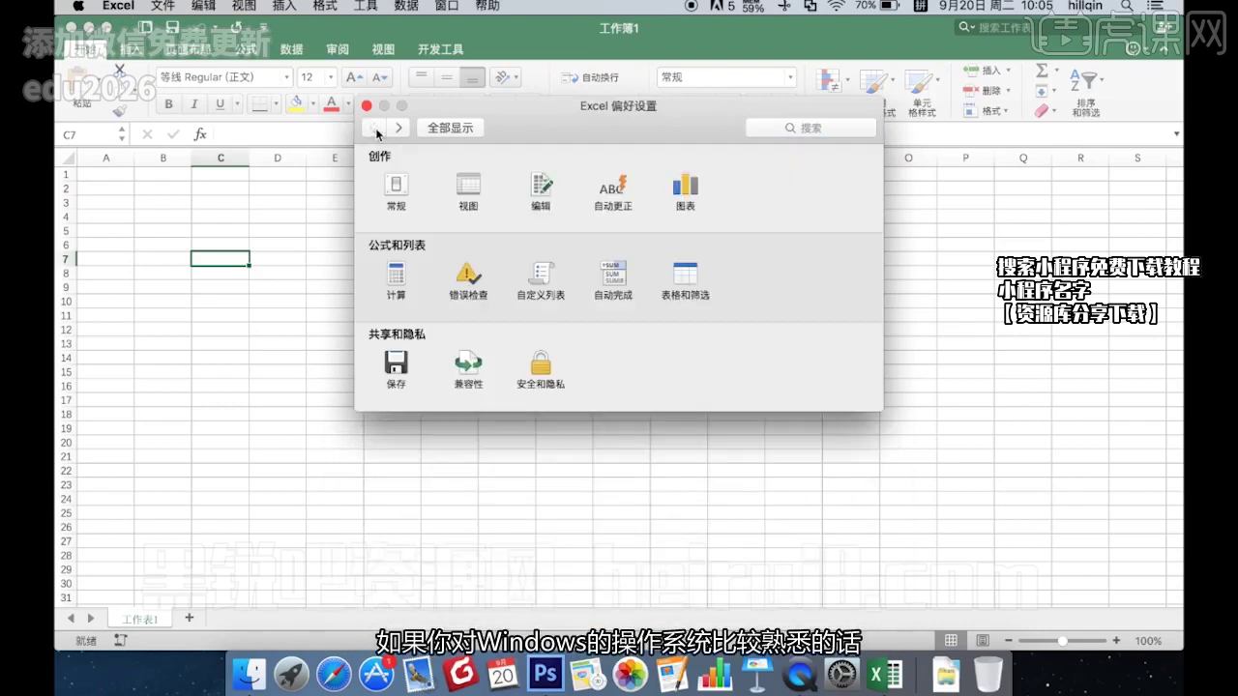
{"action": "left_click", "coordinate": [396, 186]}
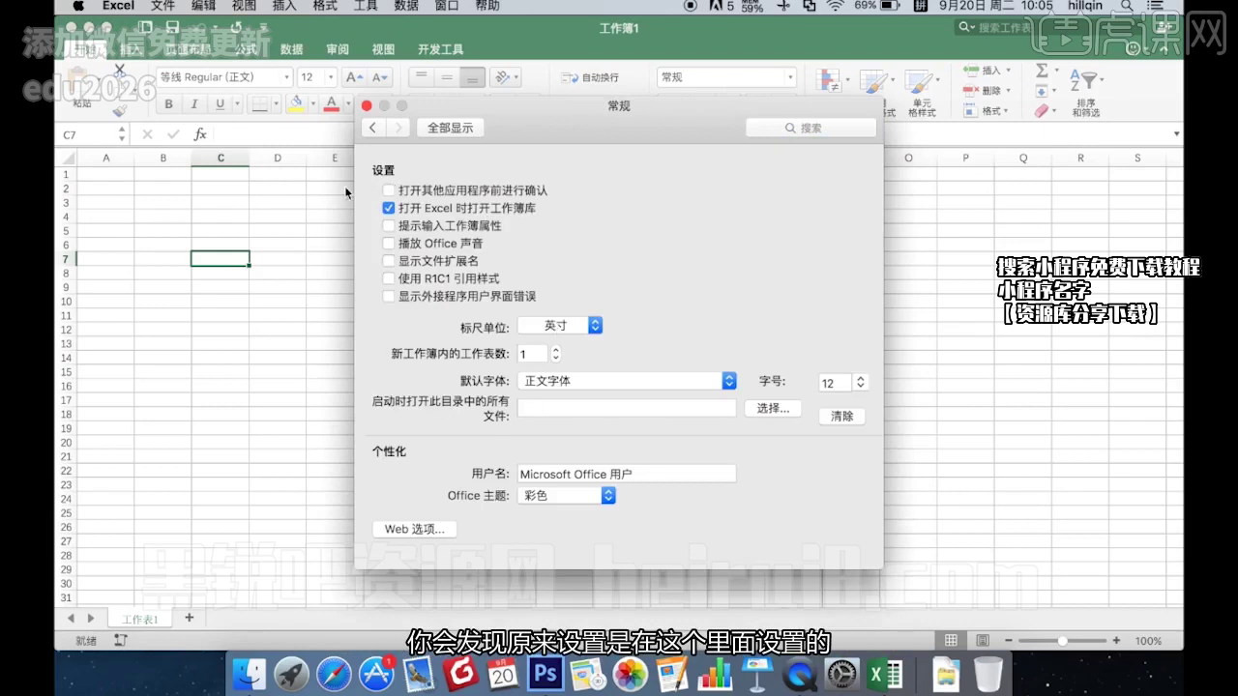
Set the Office theme to Classic (经典) and acknowledge the notice about all Office apps
{"action": "left_click", "coordinate": [565, 495]}
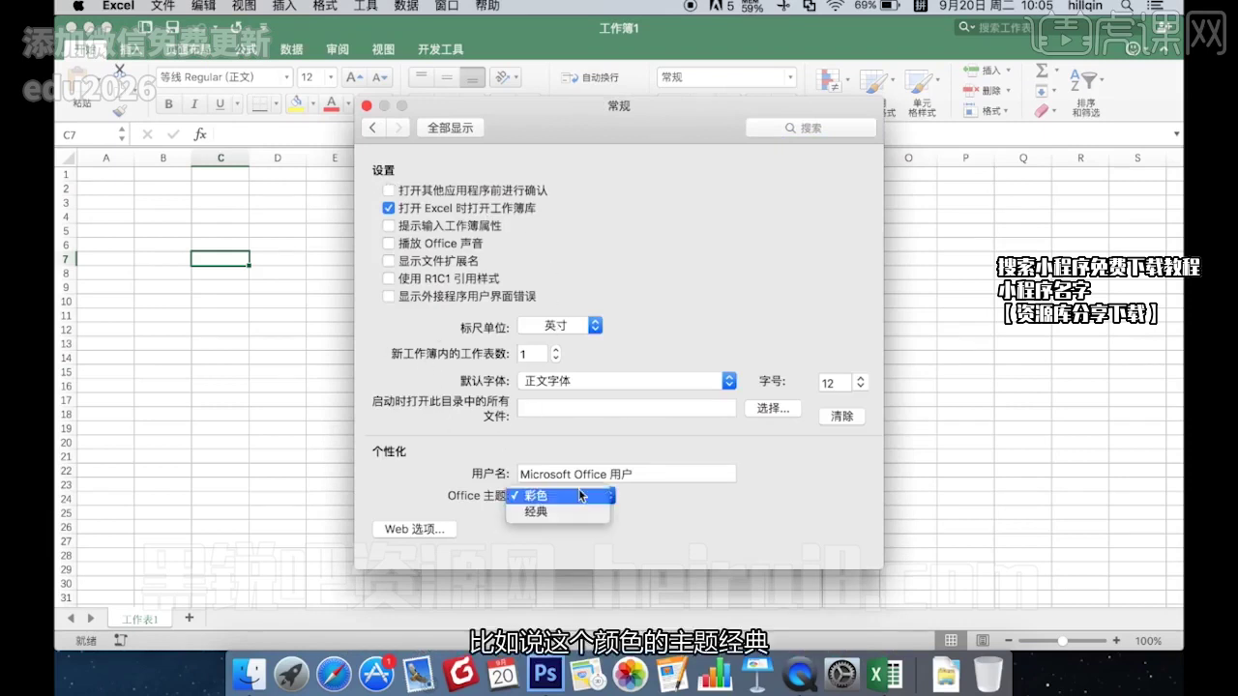
{"action": "left_click", "coordinate": [569, 513]}
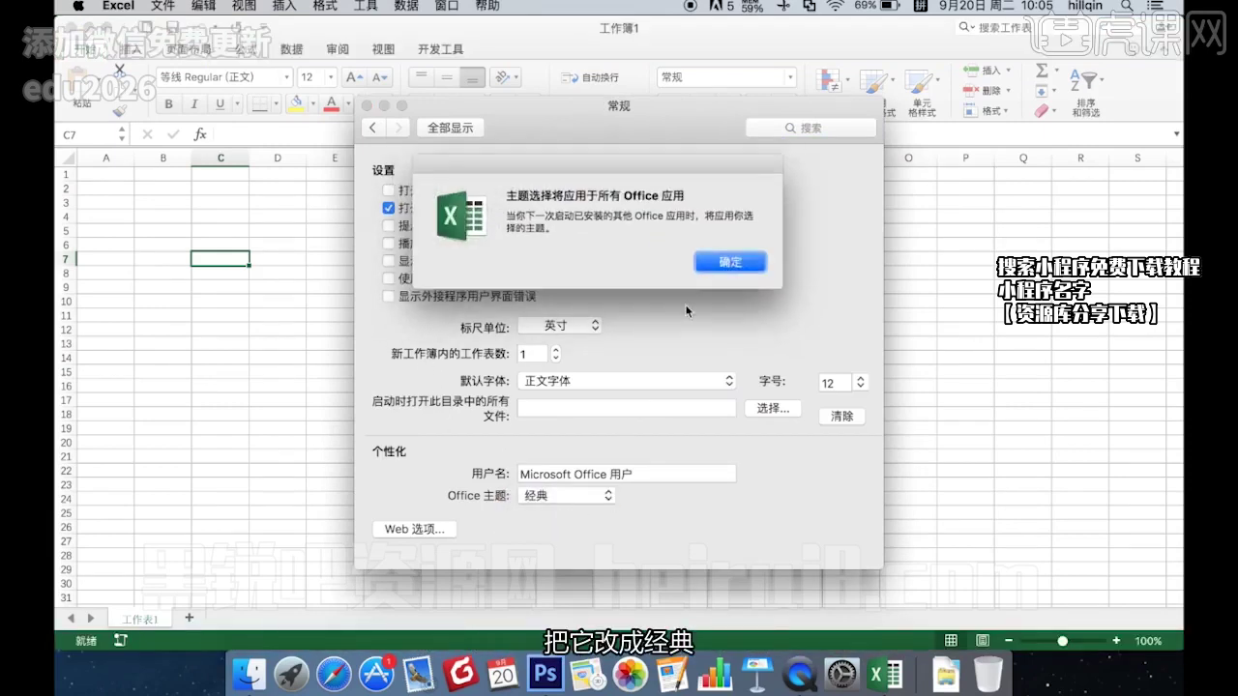
{"action": "left_click", "coordinate": [729, 260]}
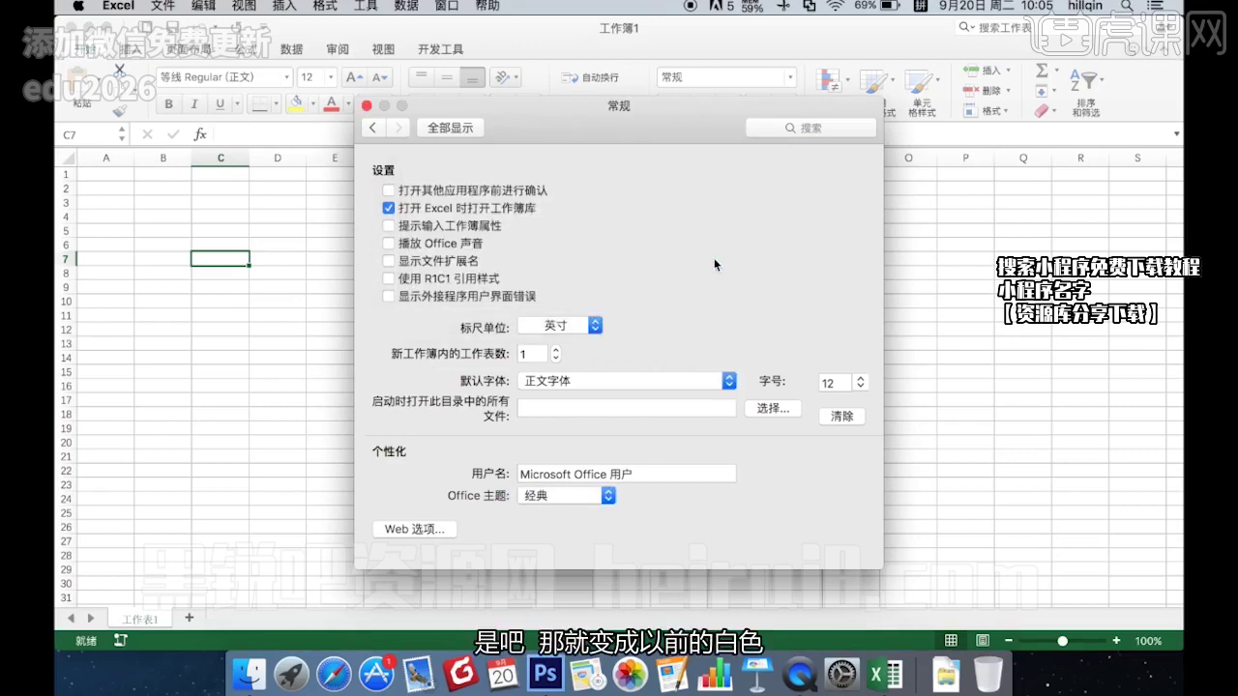
Set the Office theme back to Colorful (彩色) and acknowledge the notice
{"action": "left_click", "coordinate": [570, 495]}
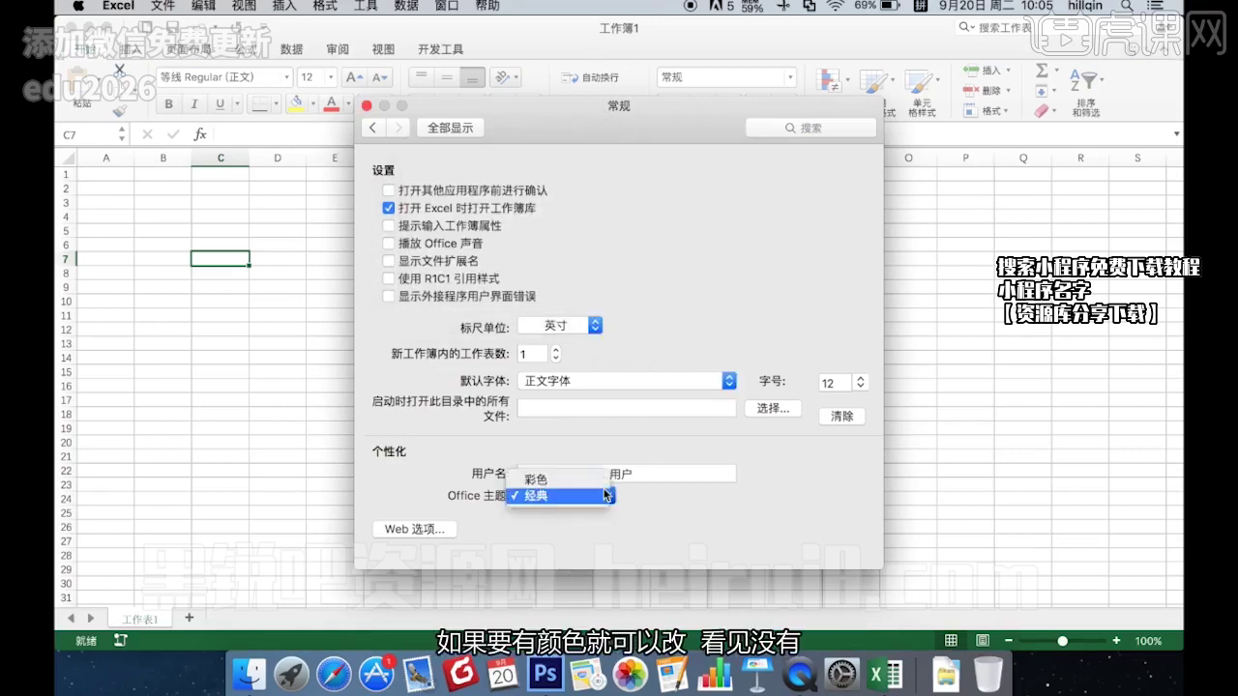
{"action": "left_click", "coordinate": [580, 479]}
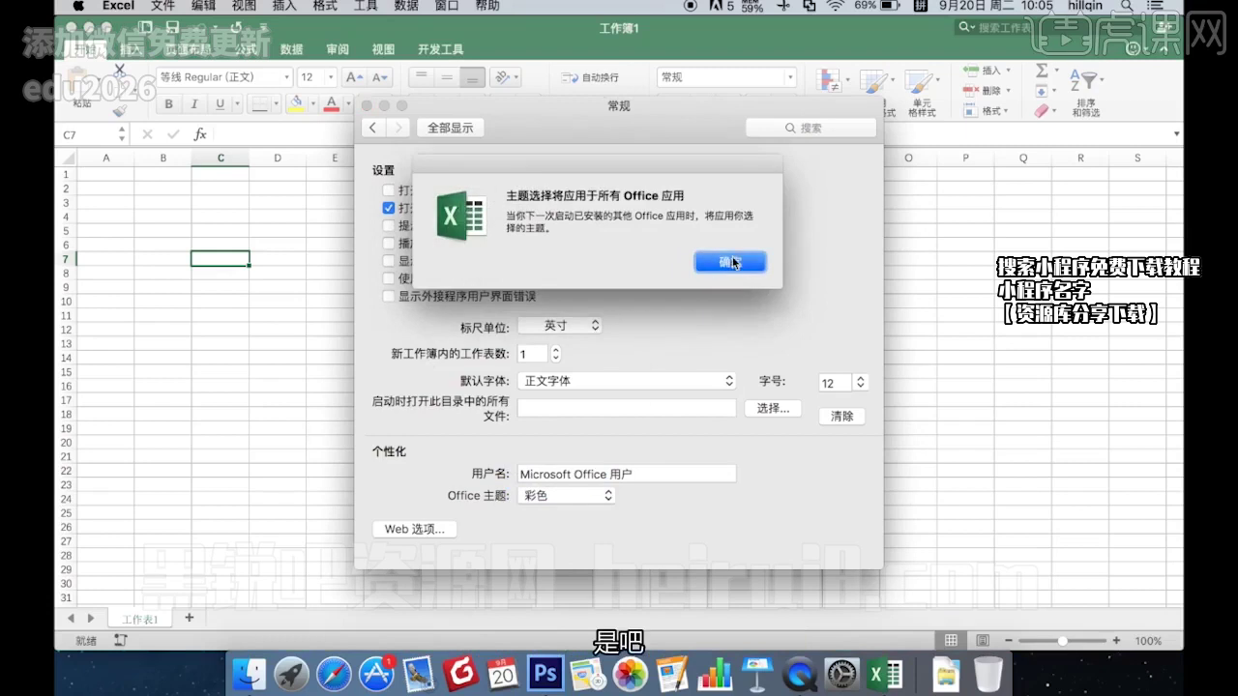
{"action": "left_click", "coordinate": [729, 259]}
Examine the default font choices and the font size setting without changing them, and close Excel's preferences
{"action": "left_click", "coordinate": [729, 383]}
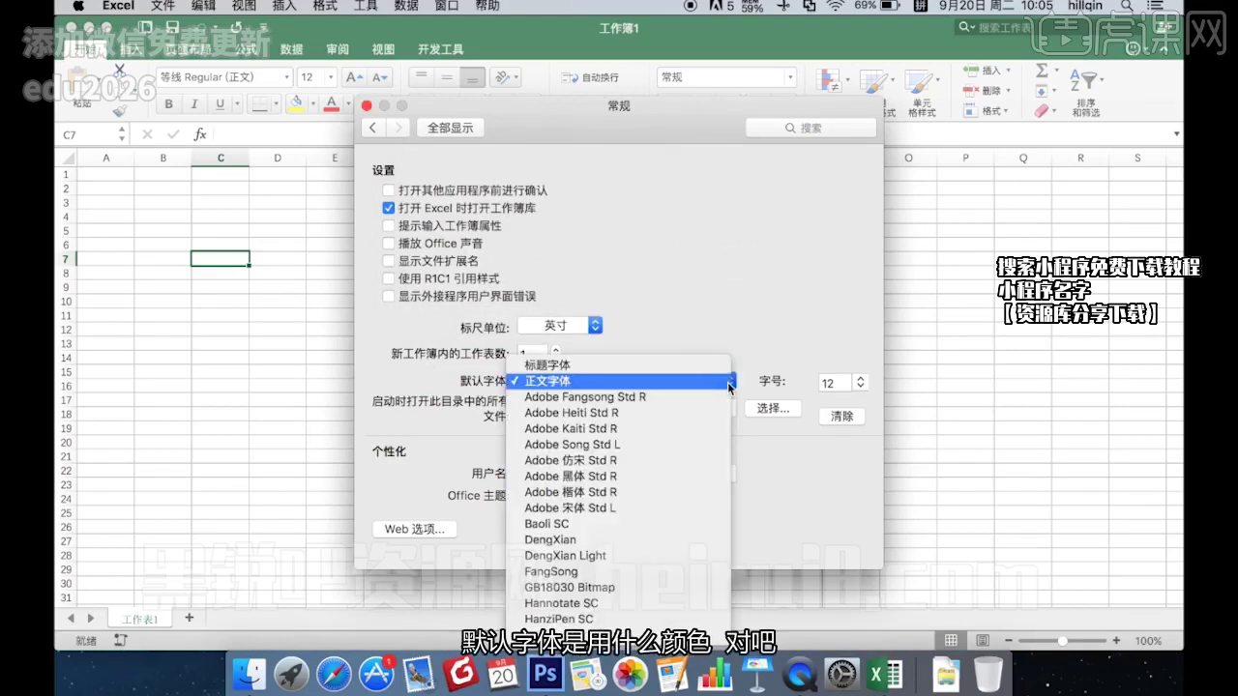
{"action": "left_click", "coordinate": [752, 341]}
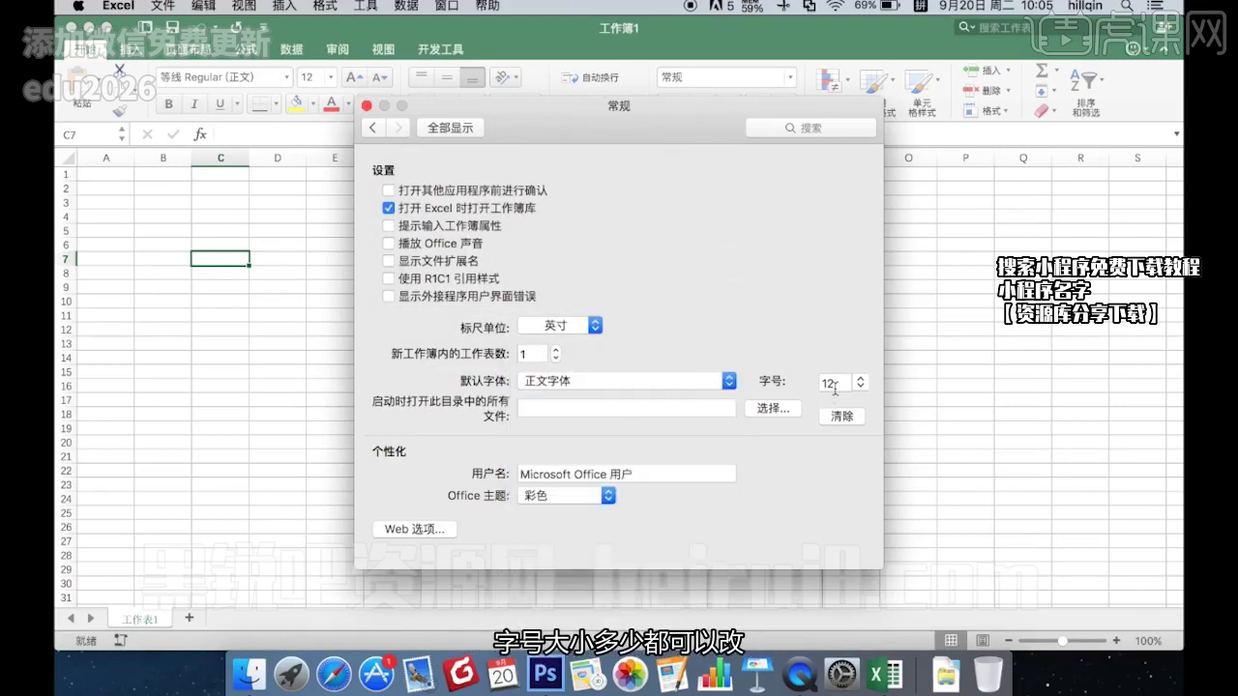
{"action": "left_click", "coordinate": [840, 382]}
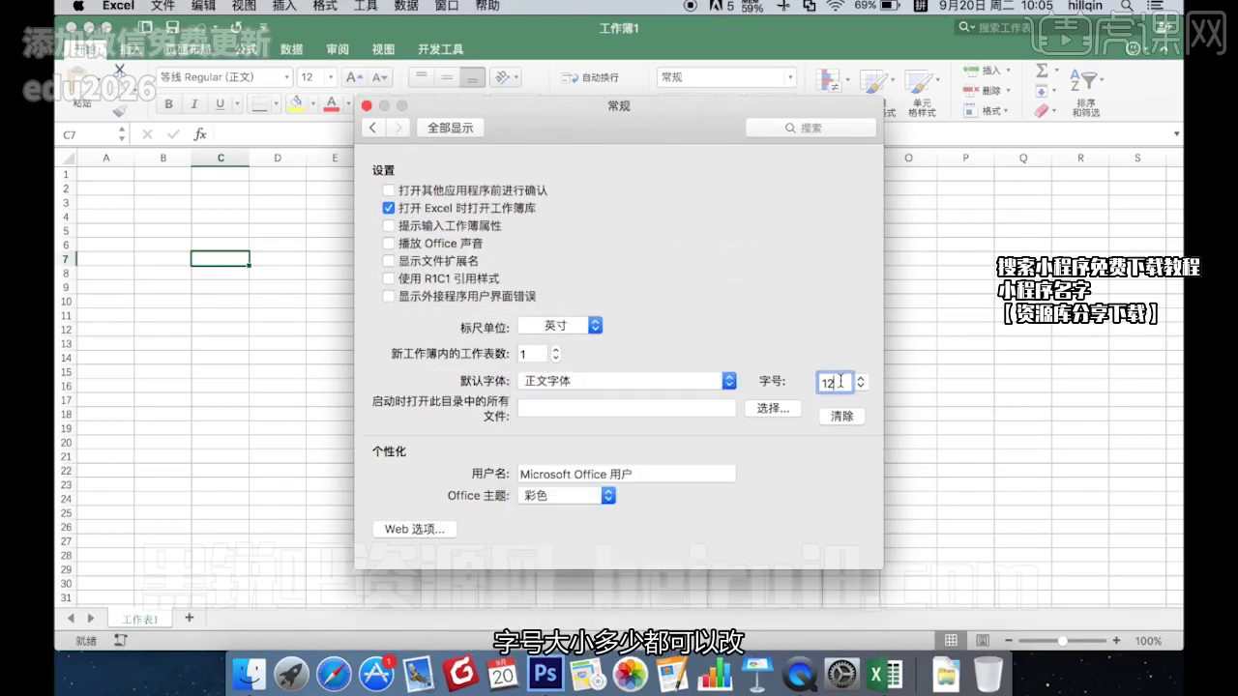
{"action": "left_click", "coordinate": [366, 104]}
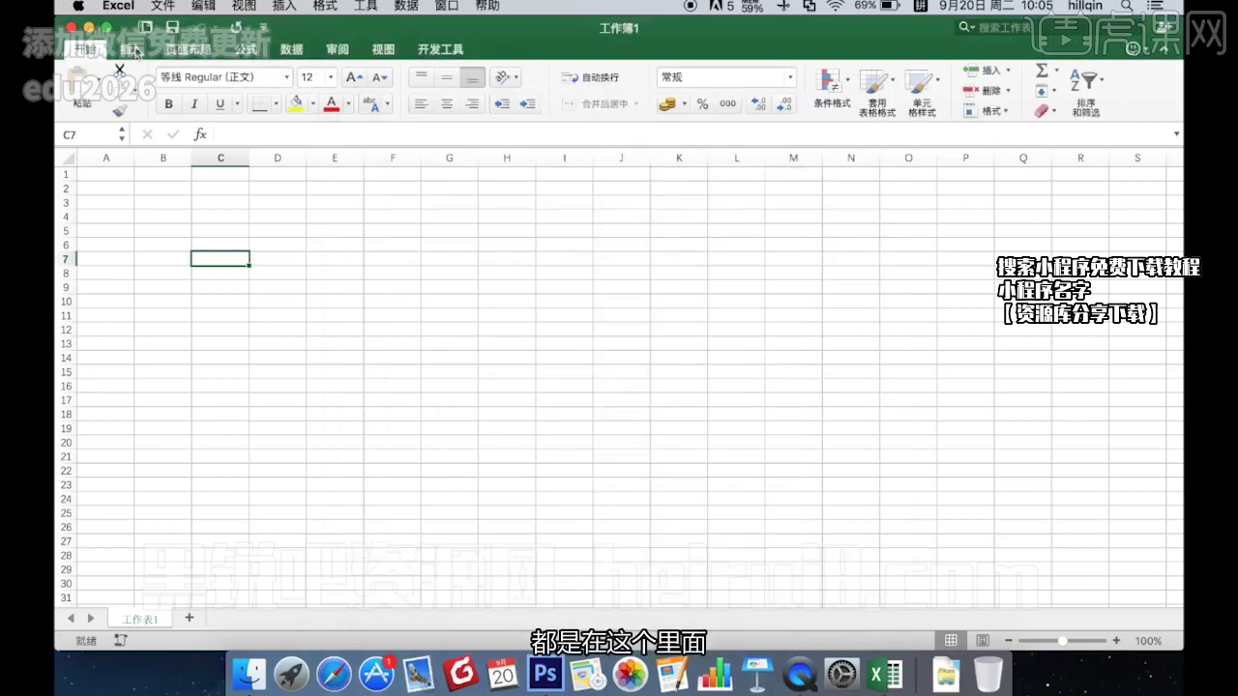
Review Excel's file and editing commands in the system menu bar without choosing any
{"action": "left_click", "coordinate": [164, 8]}
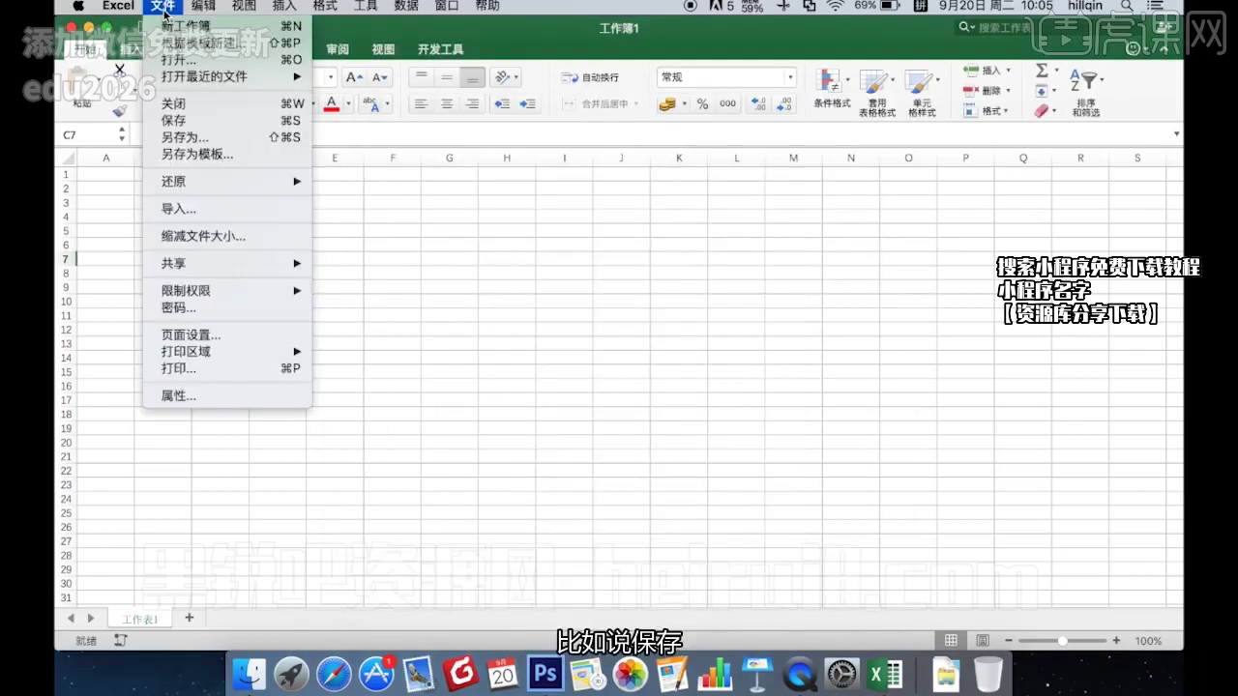
{"action": "left_click", "coordinate": [410, 32]}
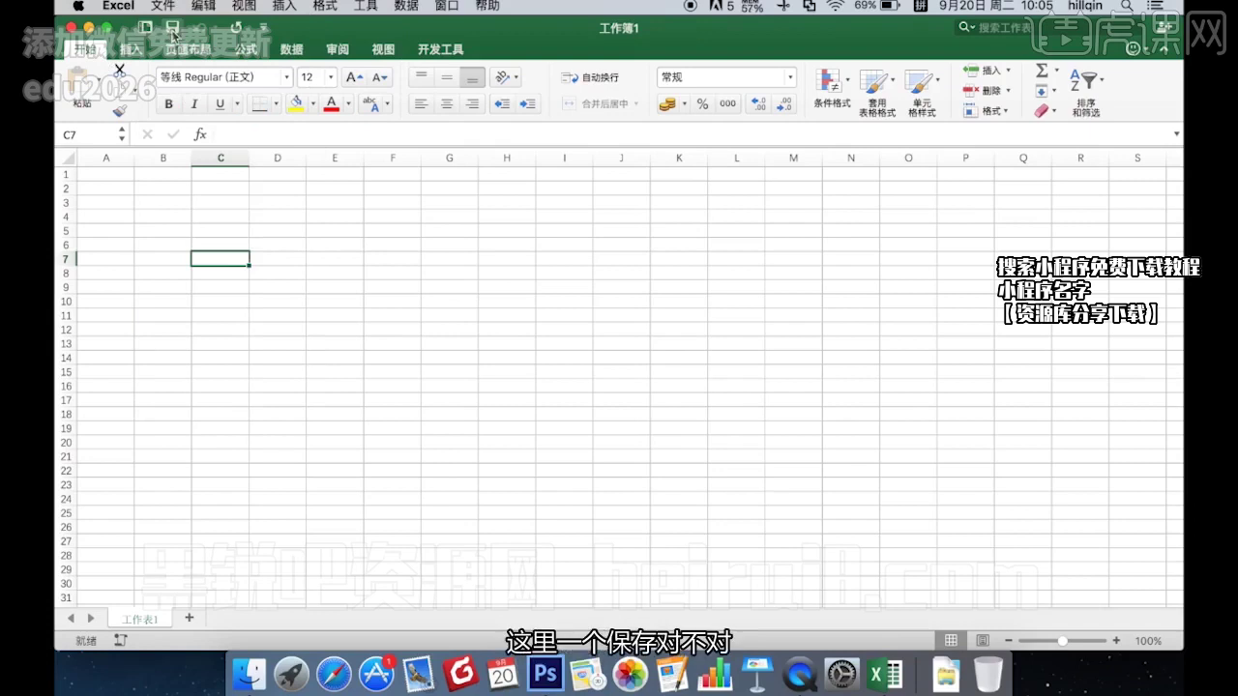
{"action": "left_click", "coordinate": [206, 9]}
{"action": "mouse_move", "coordinate": [163, 5]}
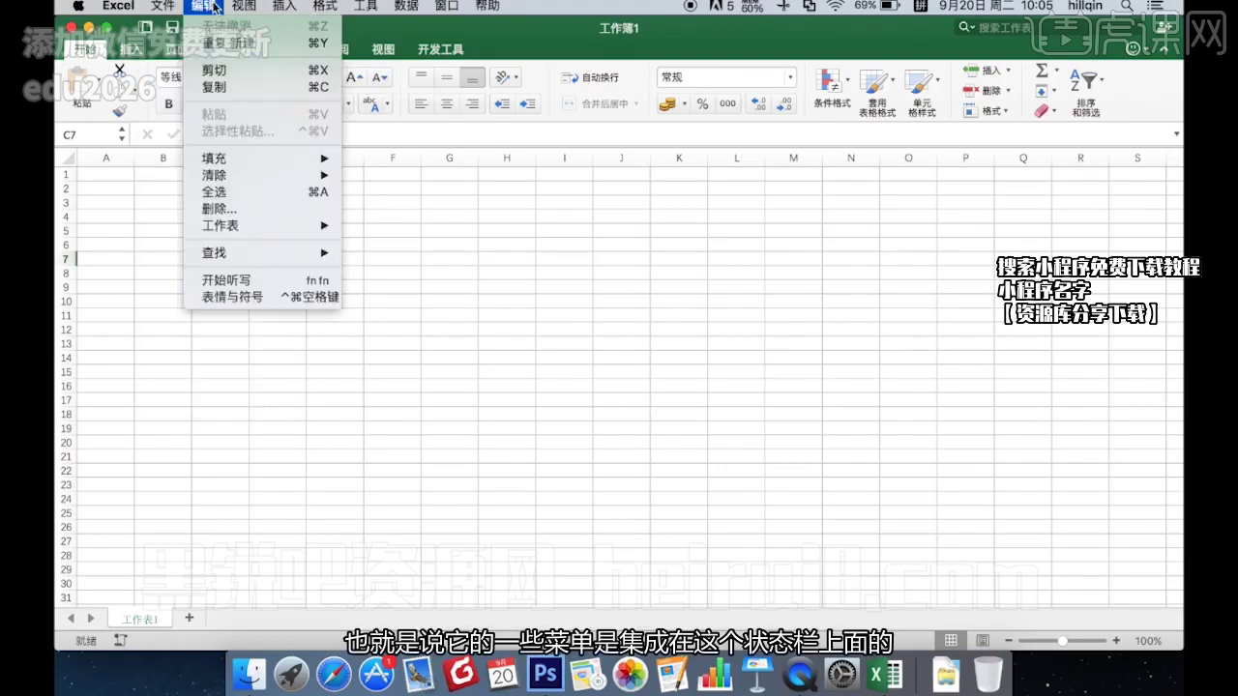
{"action": "mouse_move", "coordinate": [304, 11]}
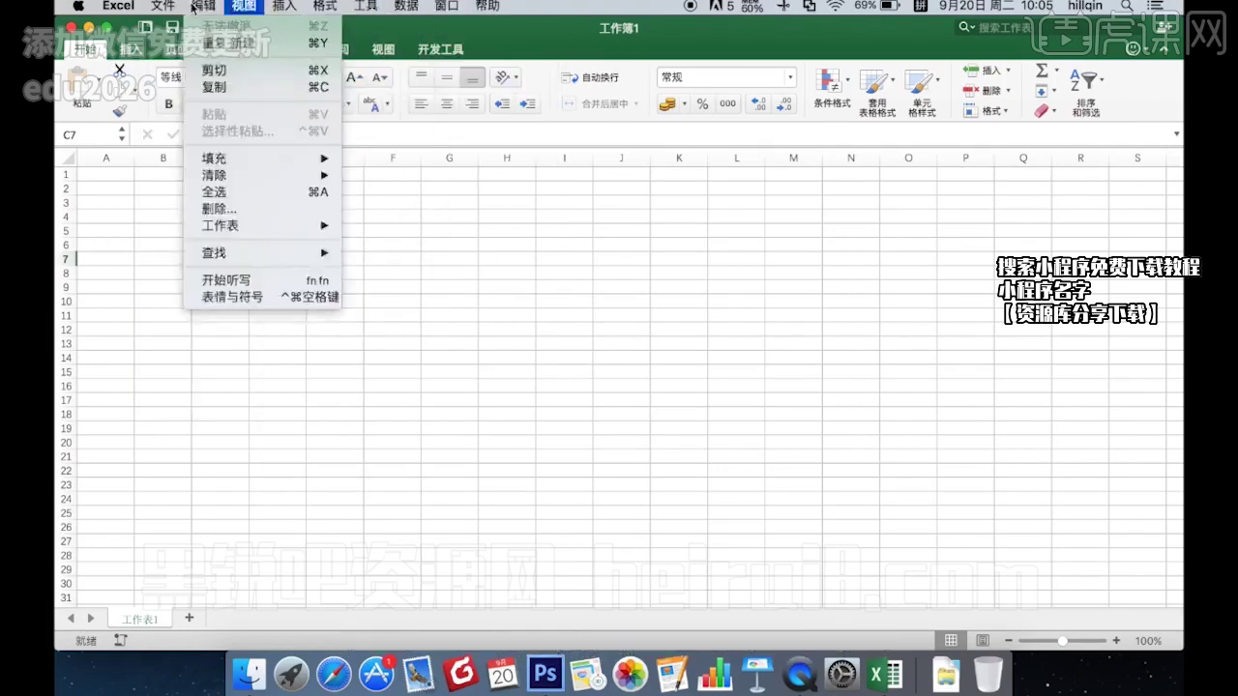
{"action": "mouse_move", "coordinate": [75, 8]}
{"action": "key", "text": "Escape"}
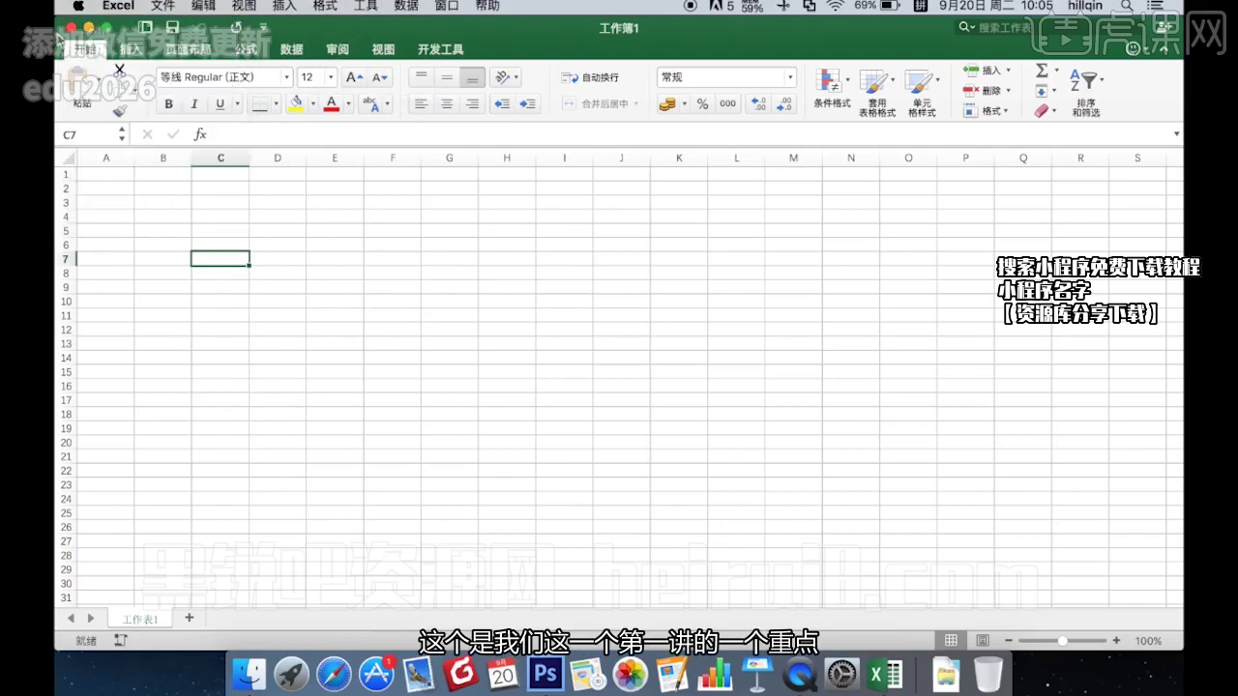
Clear the Excel window from the desktop and open Calendar from the Dock
{"action": "key", "text": "F11"}
{"action": "left_click", "coordinate": [261, 211]}
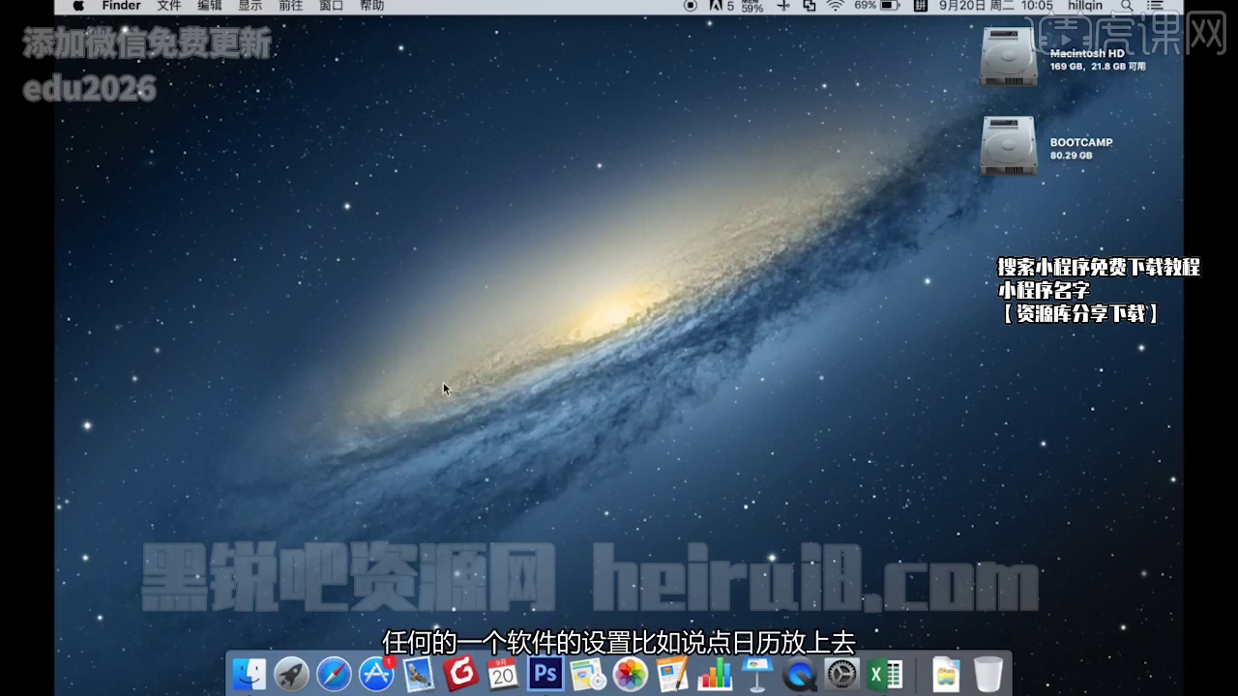
{"action": "left_click", "coordinate": [502, 674]}
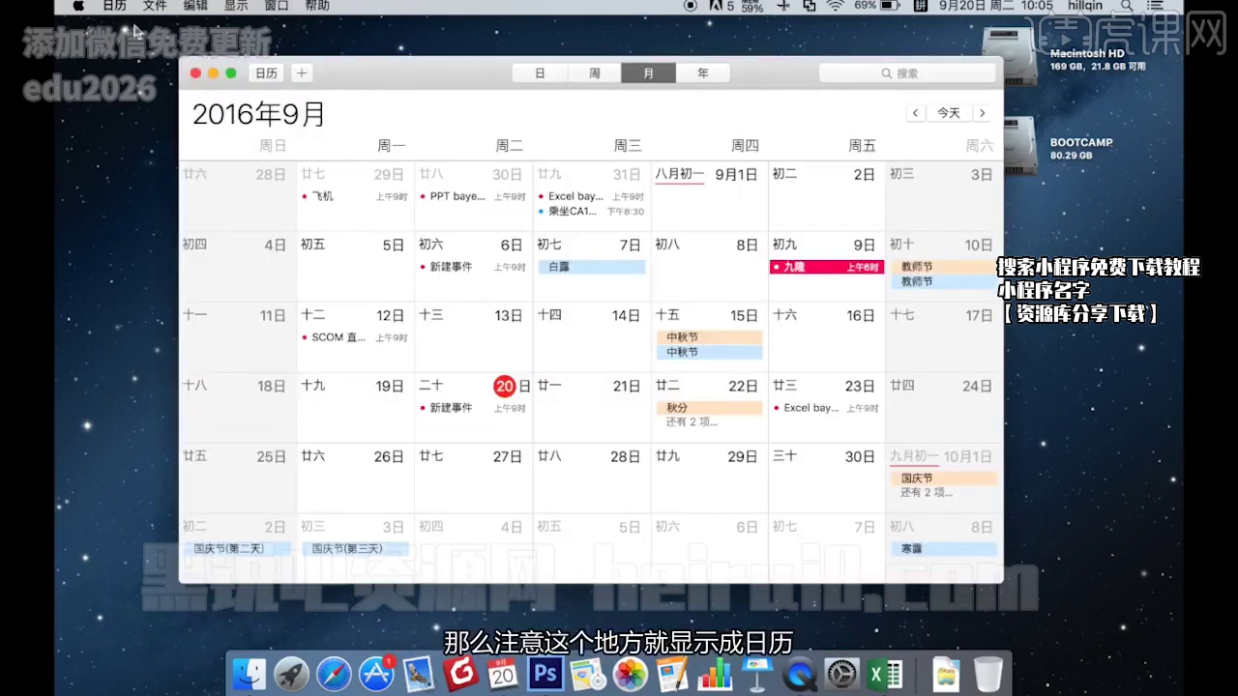
Review the General (通用) page of Calendar's preferences, and close both the preferences and the calendar window
{"action": "left_click", "coordinate": [114, 8]}
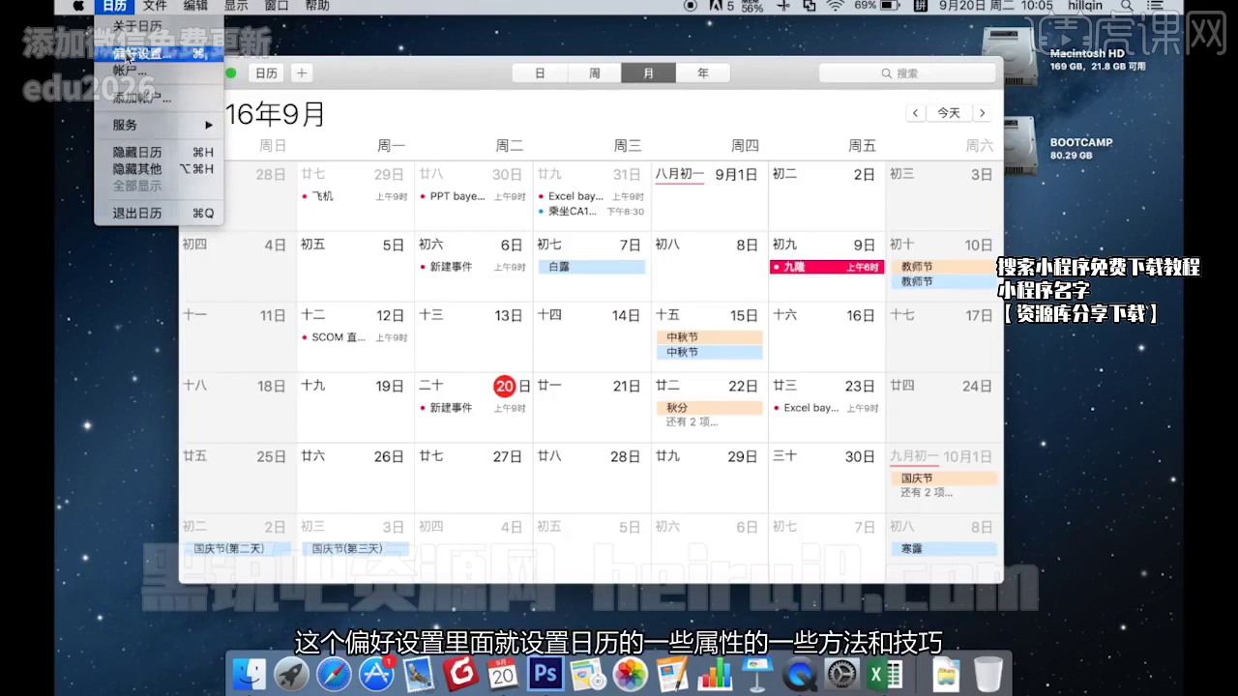
{"action": "left_click", "coordinate": [126, 57]}
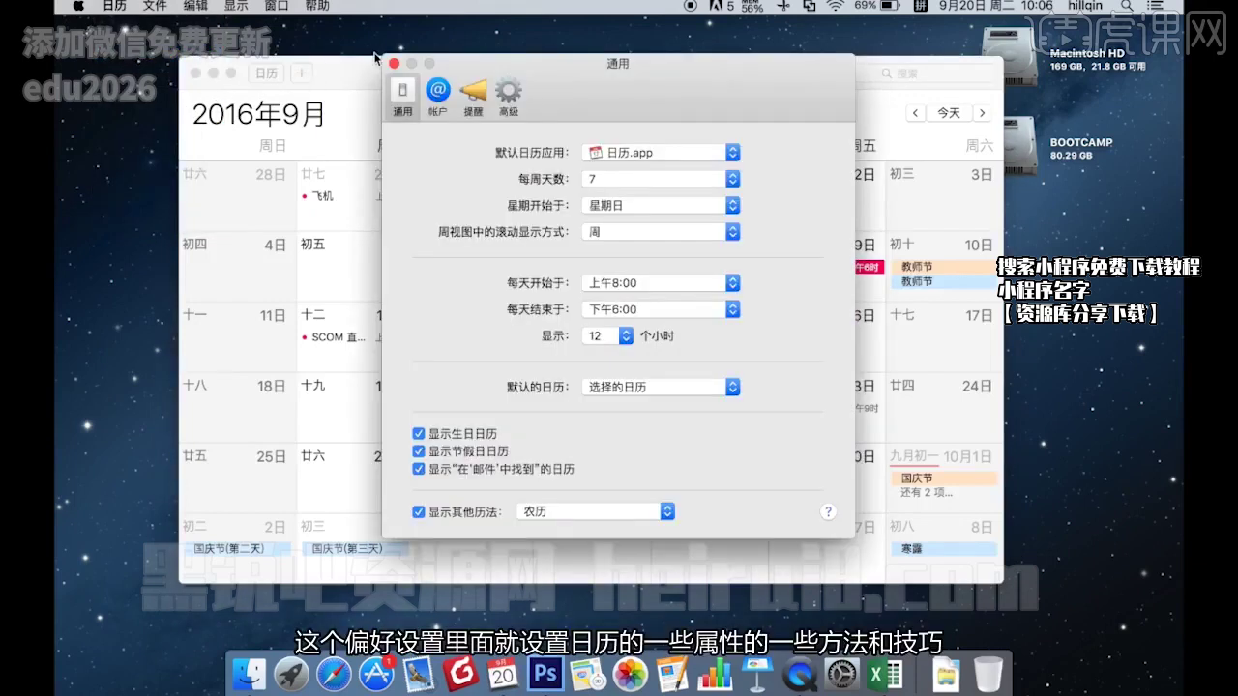
{"action": "left_click", "coordinate": [393, 64]}
{"action": "left_click", "coordinate": [195, 74]}
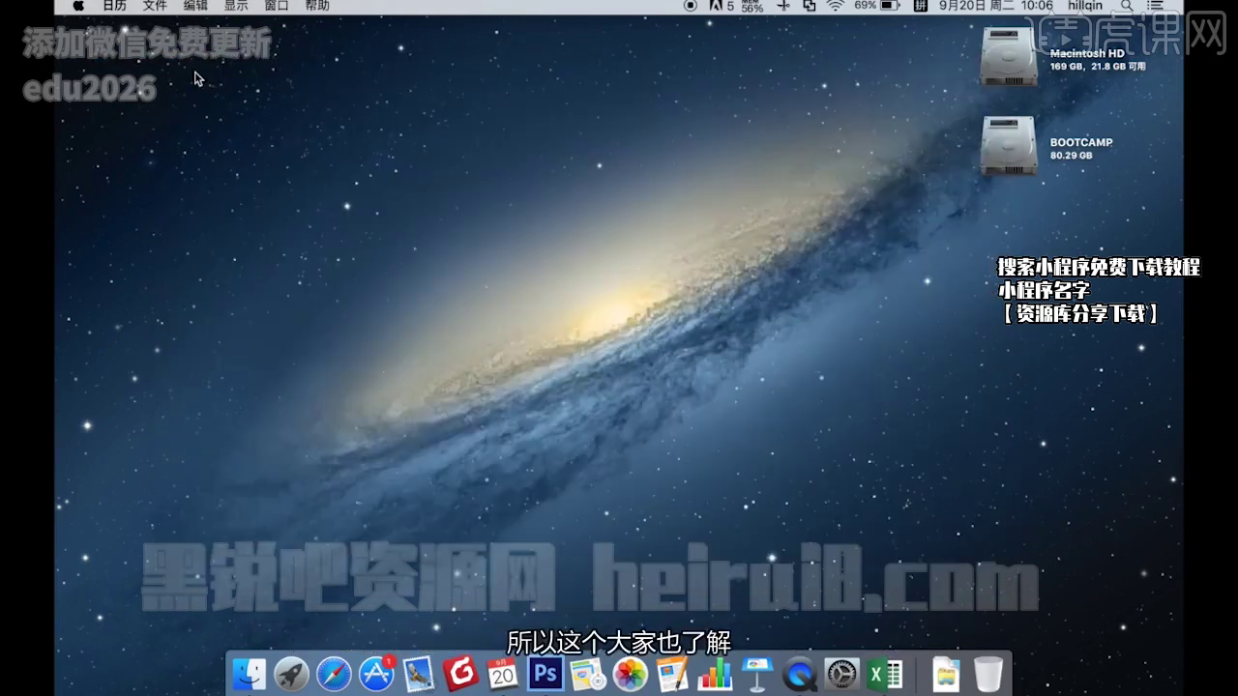